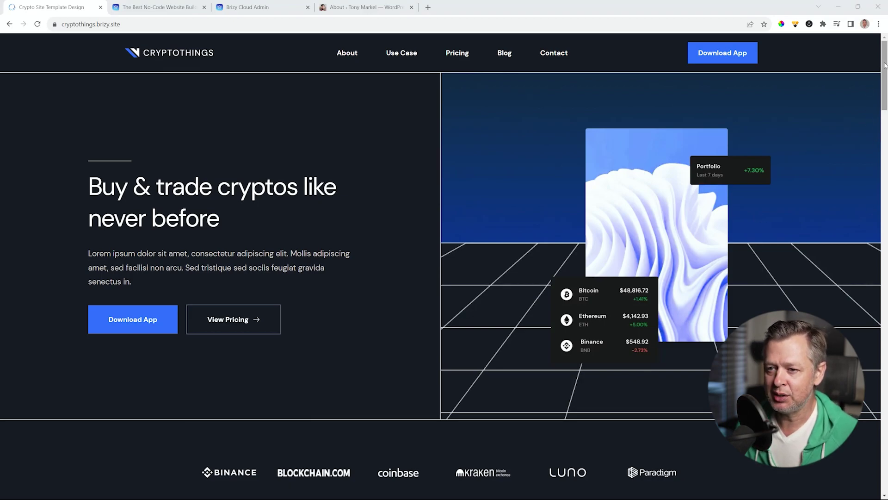
# Scroll the CryptoThings home page from the hero down to the 'Try the future, download the app today' section and footer
pyautogui.moveTo(885, 66); pyautogui.dragTo(885, 93)
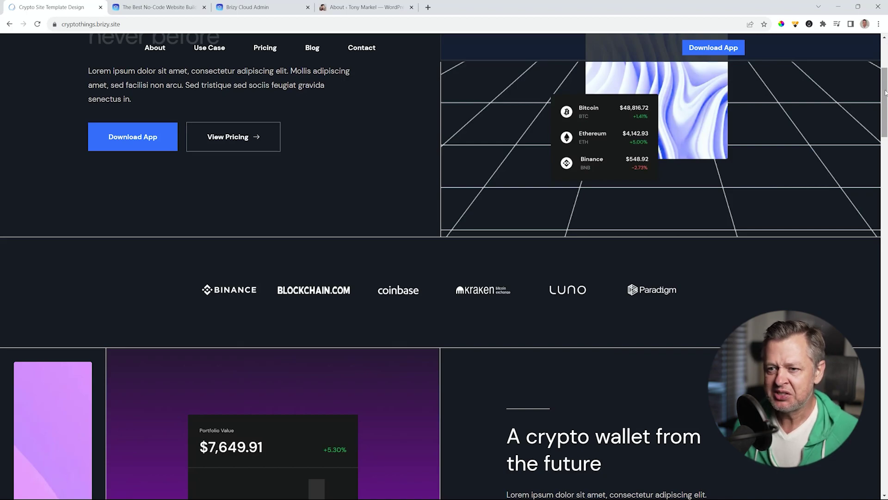
pyautogui.moveTo(885, 93); pyautogui.dragTo(885, 129)
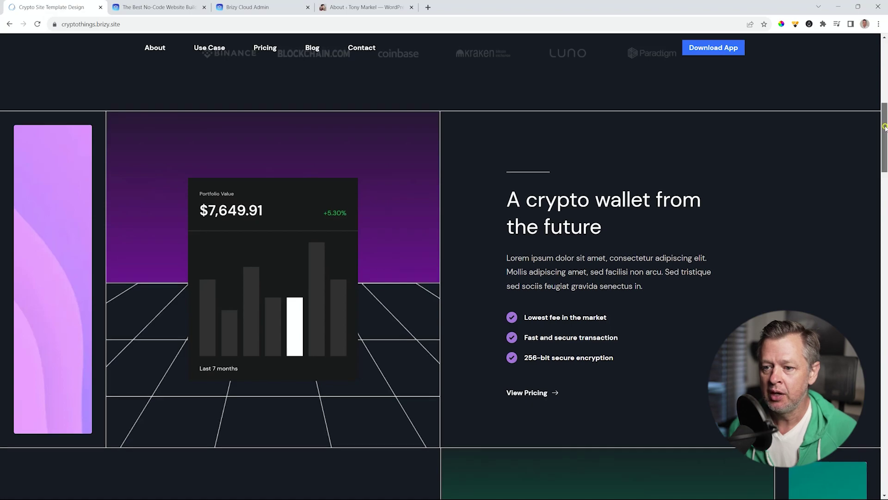
pyautogui.moveTo(886, 128); pyautogui.dragTo(885, 182)
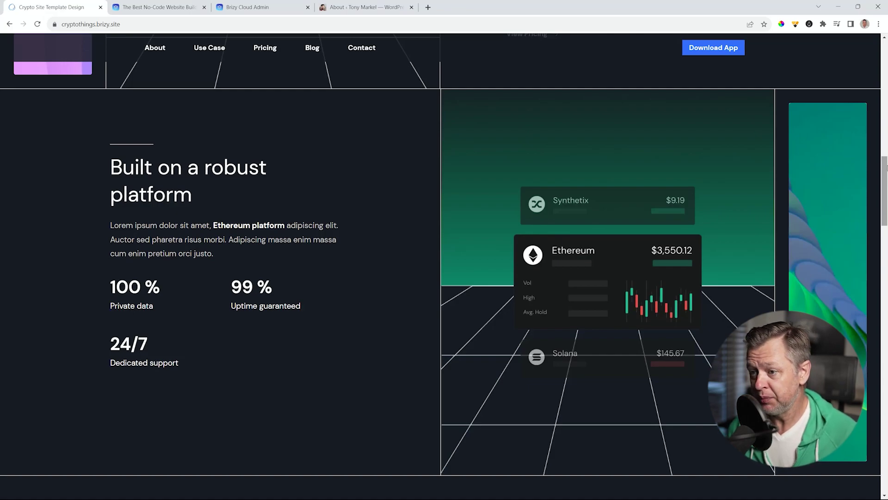
pyautogui.moveTo(885, 168); pyautogui.dragTo(886, 230)
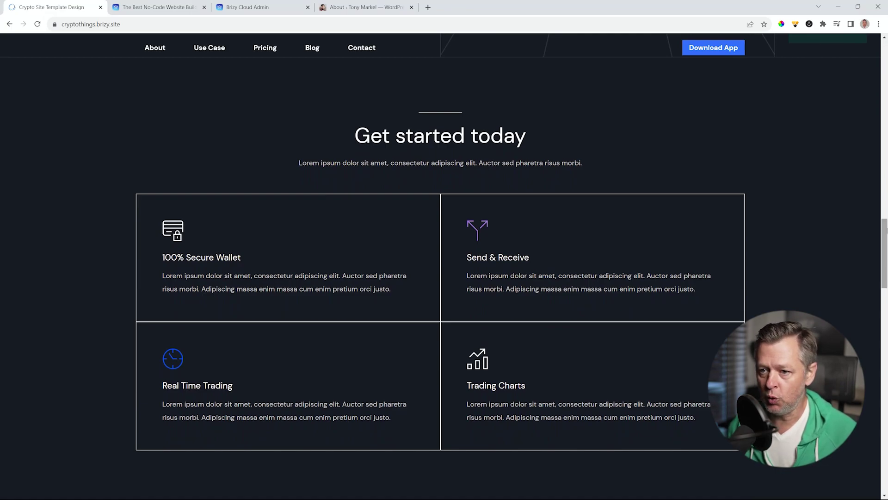
pyautogui.moveTo(886, 223); pyautogui.dragTo(886, 289)
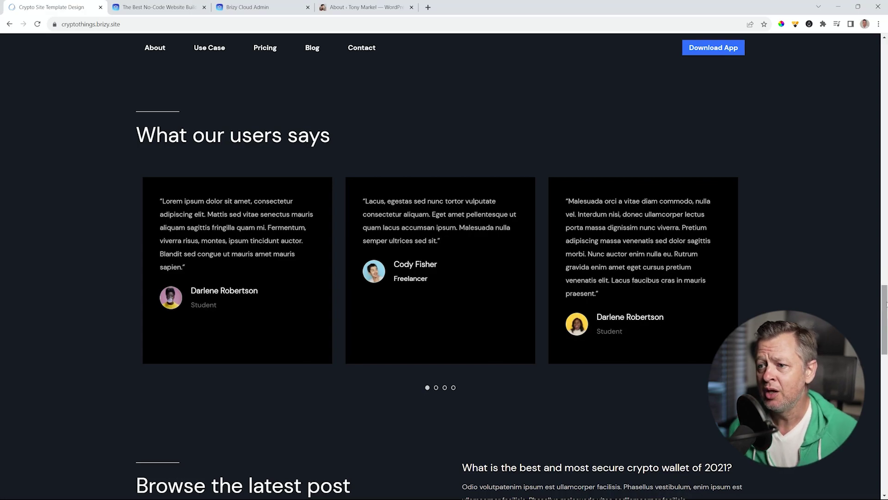
pyautogui.moveTo(885, 296); pyautogui.dragTo(887, 356)
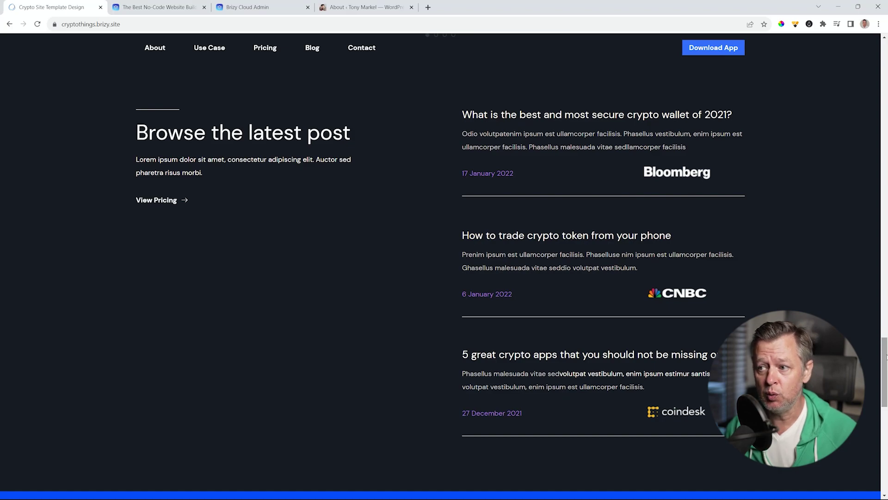
pyautogui.moveTo(886, 365); pyautogui.dragTo(886, 426)
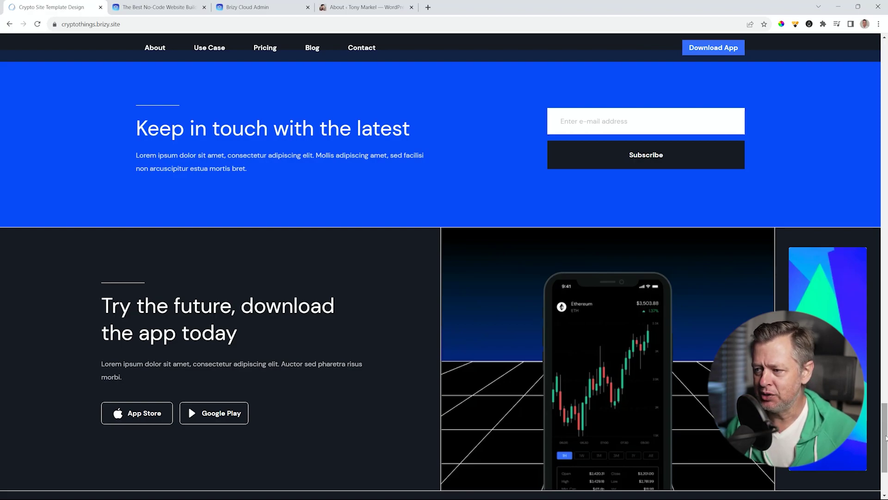
pyautogui.moveTo(887, 437); pyautogui.dragTo(887, 469)
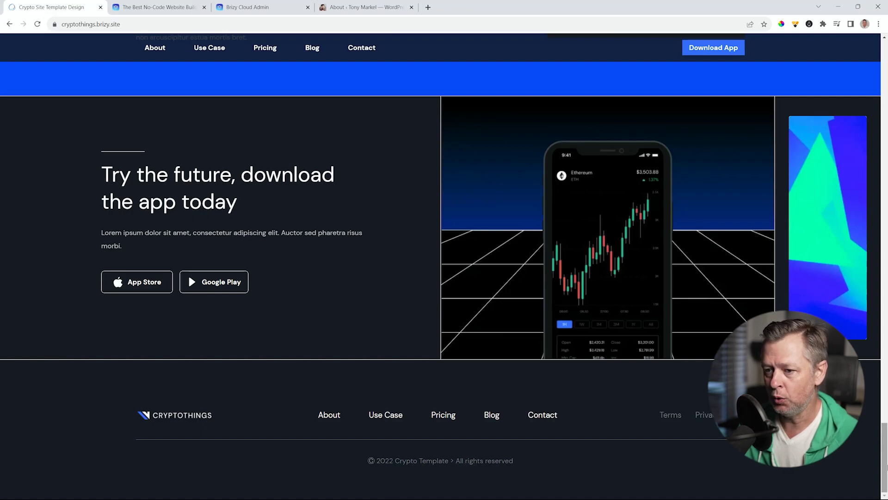
# Open the About page, scroll through its timeline, investors and team to the footer, then go to Use Case
pyautogui.click(329, 416)
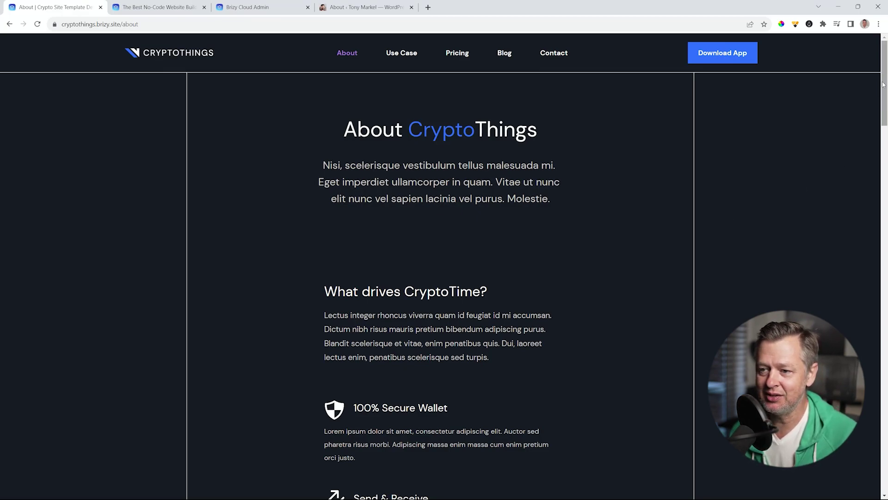
pyautogui.moveTo(884, 83); pyautogui.dragTo(885, 198)
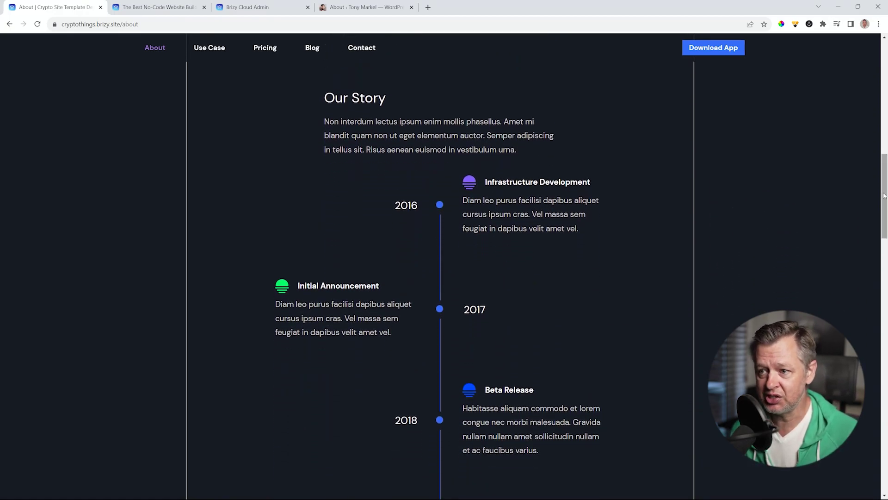
pyautogui.moveTo(885, 196)
pyautogui.mouseDown()
pyautogui.moveTo(885, 229)
pyautogui.moveTo(884, 211)
pyautogui.mouseUp()
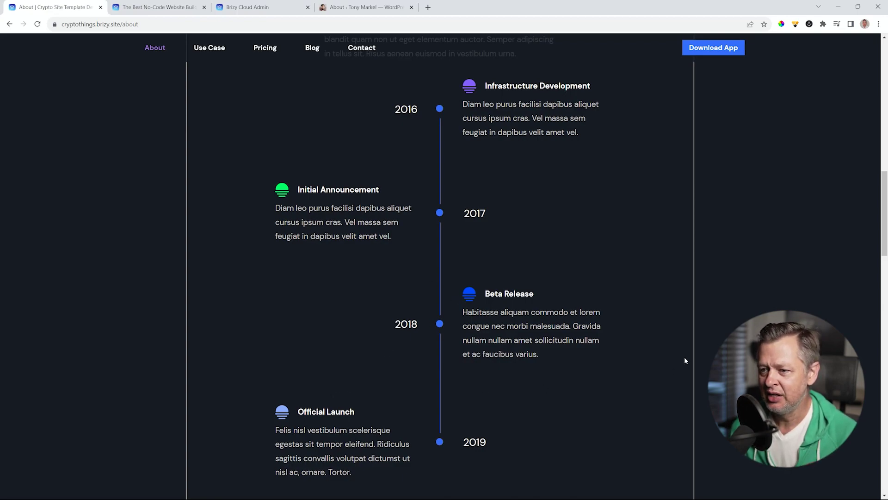
pyautogui.moveTo(885, 188); pyautogui.dragTo(883, 249)
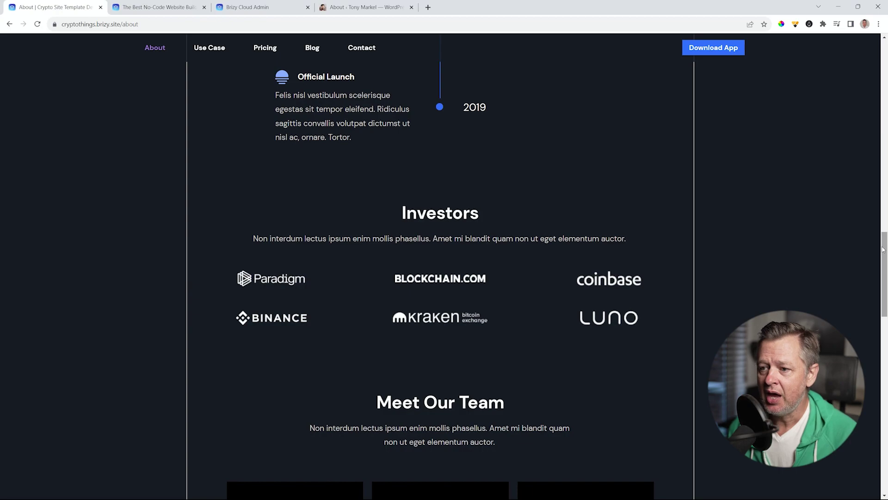
pyautogui.moveTo(883, 249); pyautogui.dragTo(883, 315)
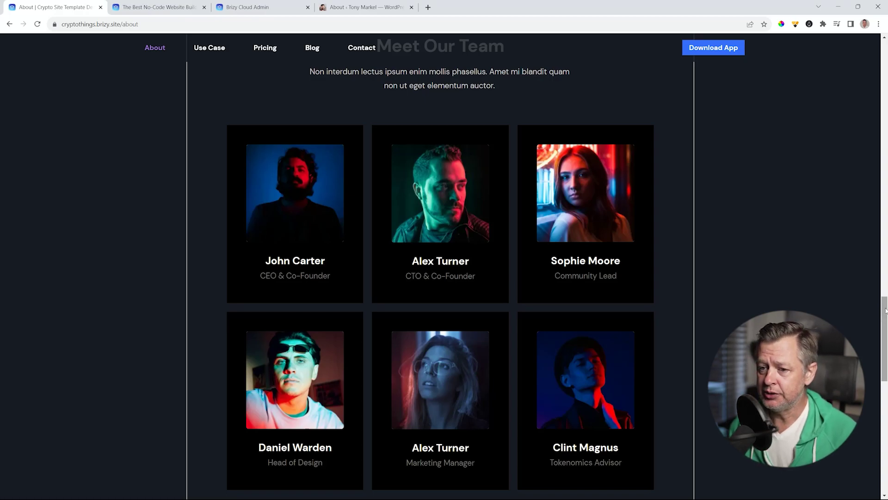
pyautogui.moveTo(883, 306); pyautogui.dragTo(887, 396)
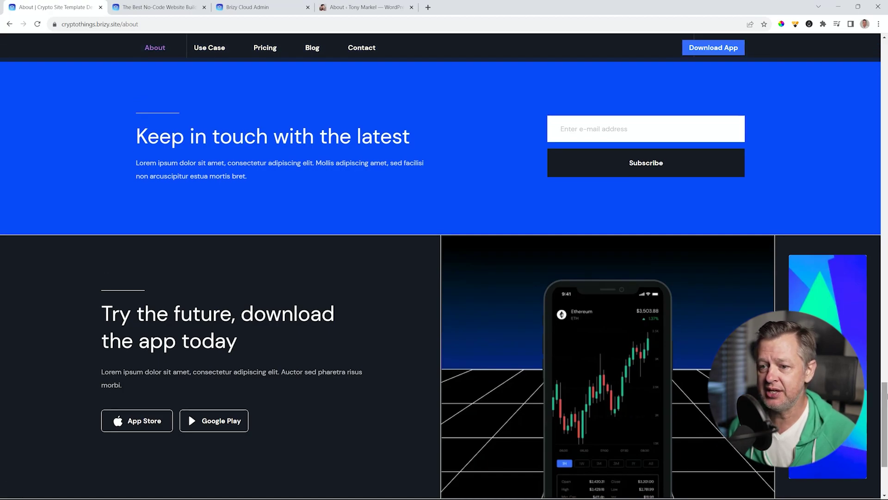
pyautogui.moveTo(887, 397); pyautogui.dragTo(887, 416)
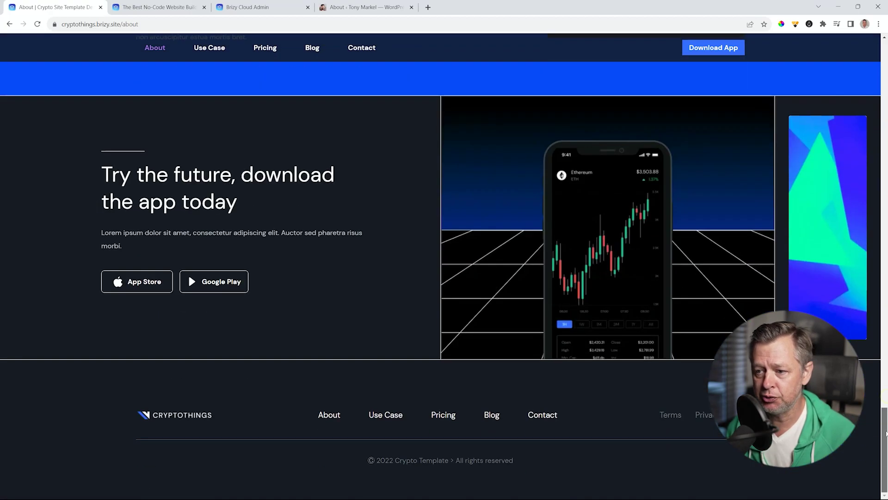
pyautogui.click(383, 419)
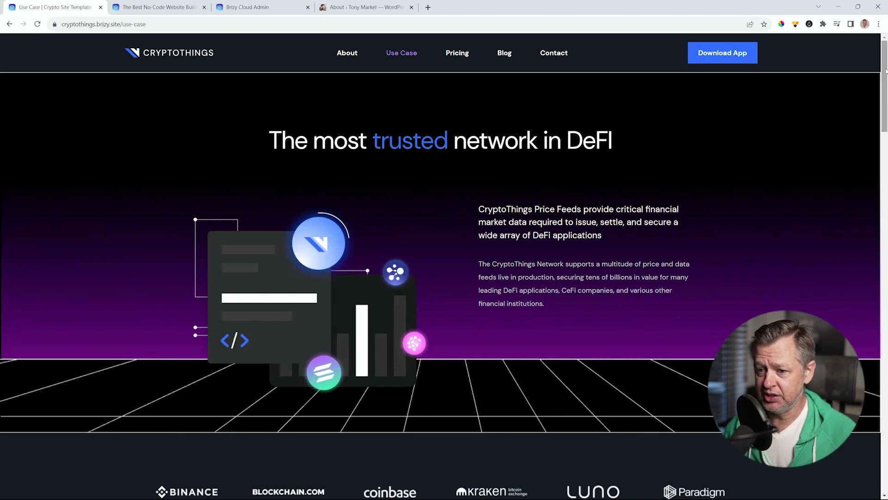
# Flip the Use Case page's Resources carousel through slides 2, 3 and 4
pyautogui.moveTo(887, 70); pyautogui.dragTo(886, 239)
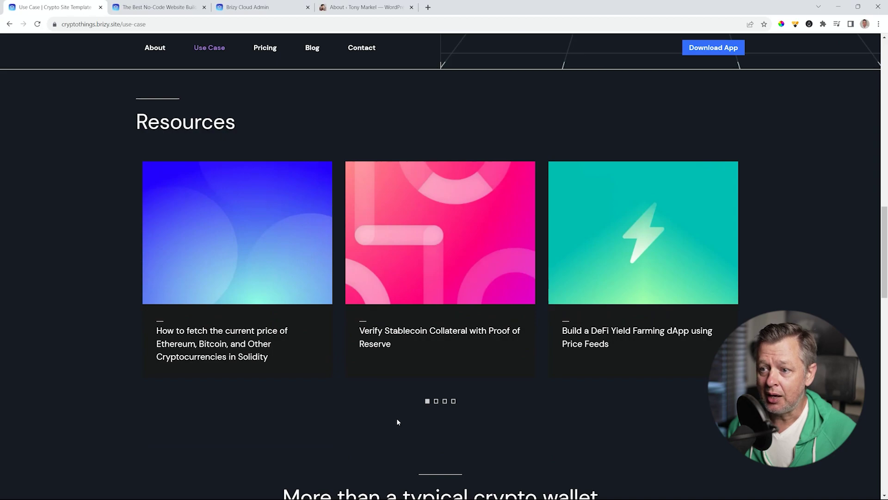
pyautogui.click(435, 401)
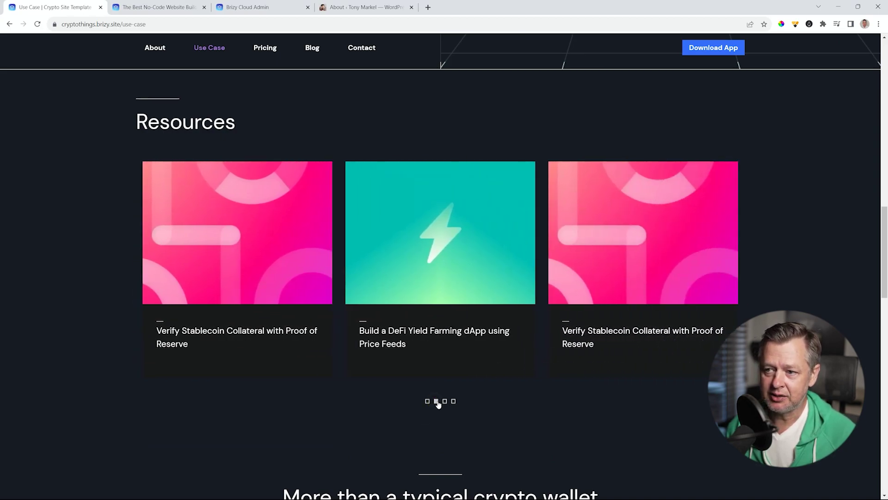
pyautogui.click(445, 401)
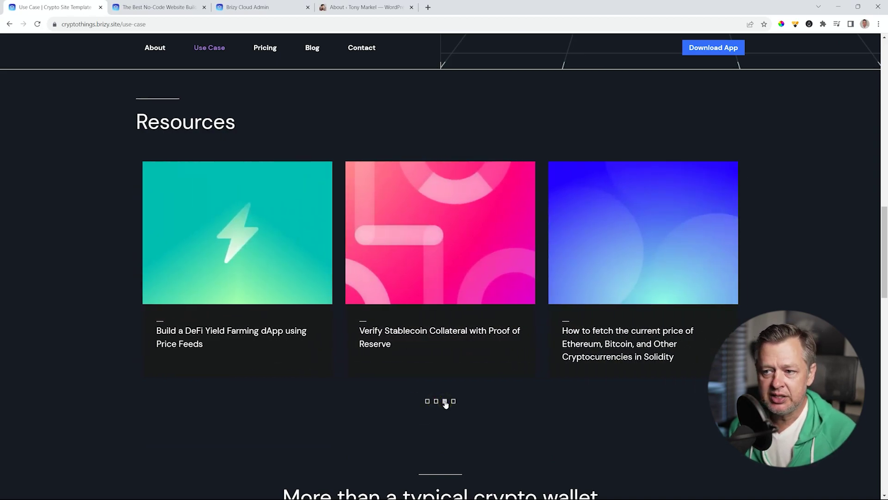
pyautogui.click(453, 401)
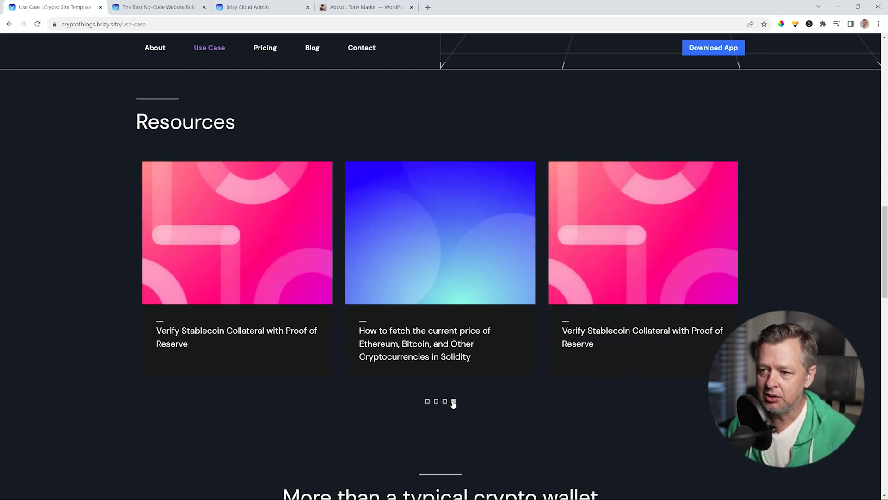
pyautogui.moveTo(419, 214); pyautogui.dragTo(373, 248)
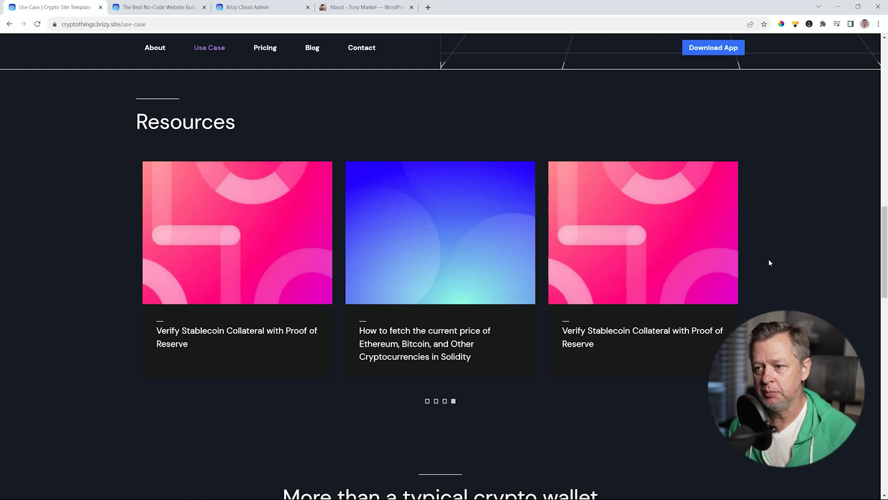
# Scroll the Use Case page down to the footer and open the Pricing page
pyautogui.scroll(-3, 886, 266)
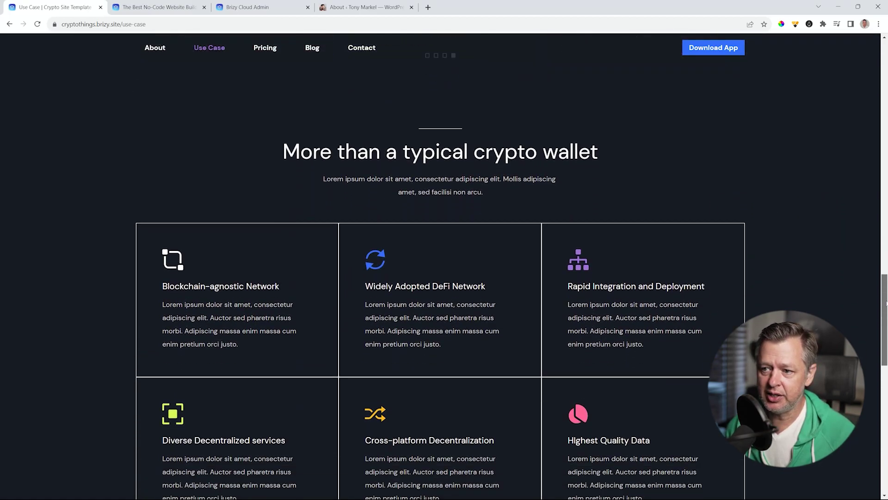
pyautogui.moveTo(886, 303); pyautogui.dragTo(886, 315)
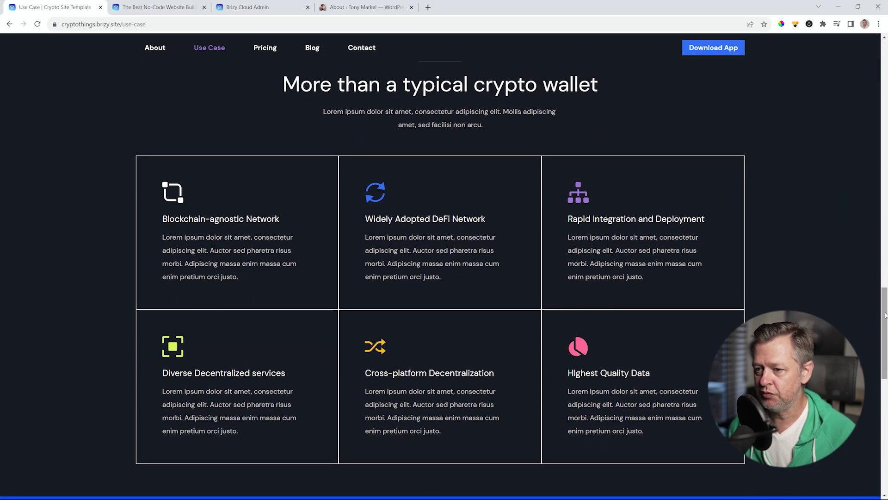
pyautogui.moveTo(885, 301); pyautogui.dragTo(885, 414)
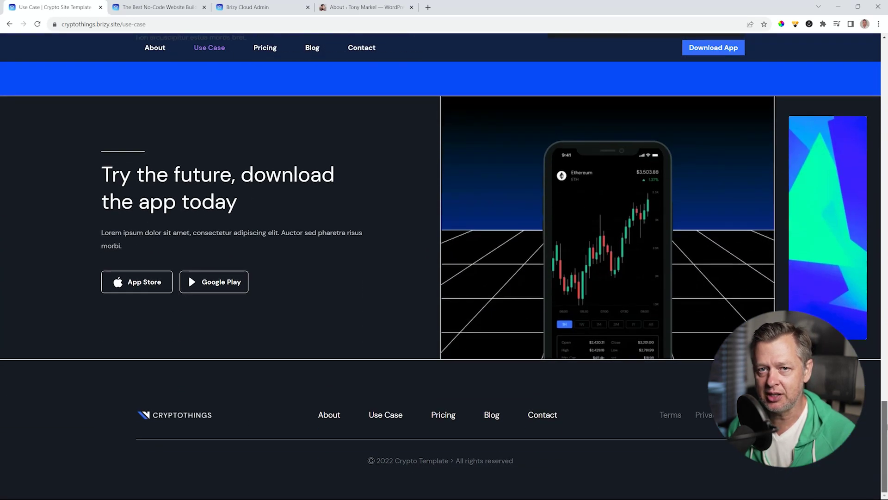
pyautogui.click(451, 421)
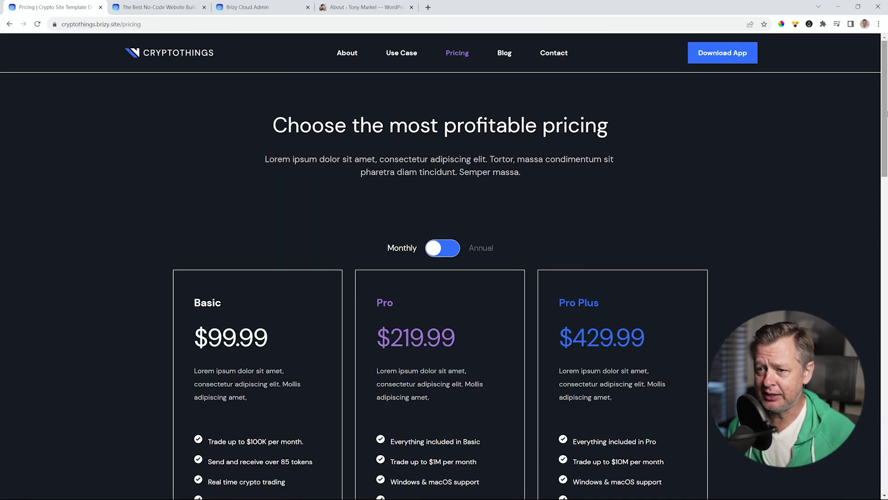
pyautogui.moveTo(885, 109); pyautogui.dragTo(883, 141)
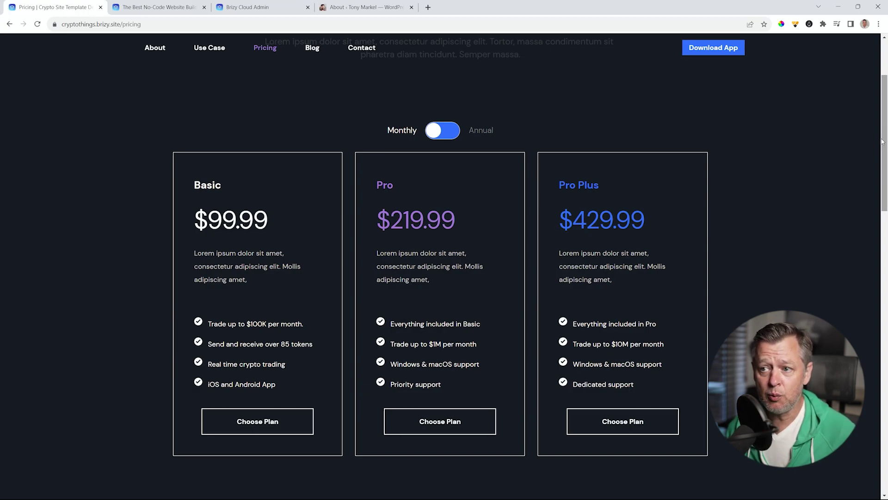
pyautogui.click(452, 137)
pyautogui.click(442, 135)
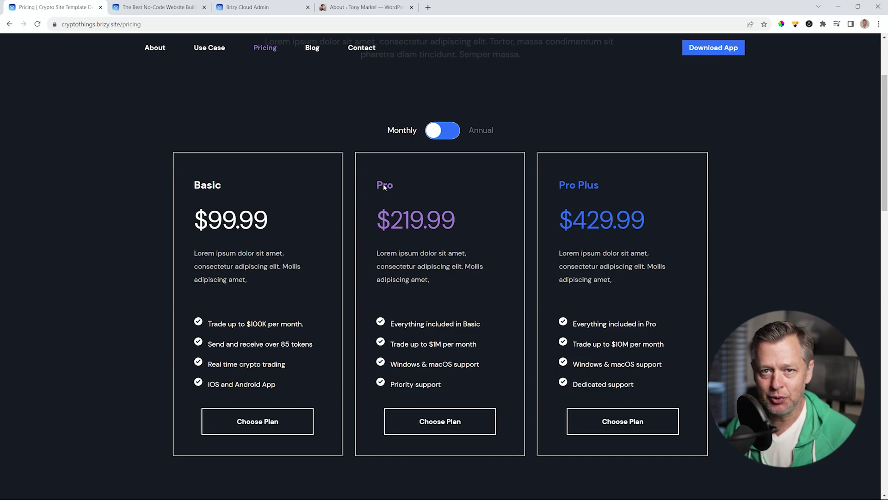
pyautogui.moveTo(886, 149); pyautogui.dragTo(884, 240)
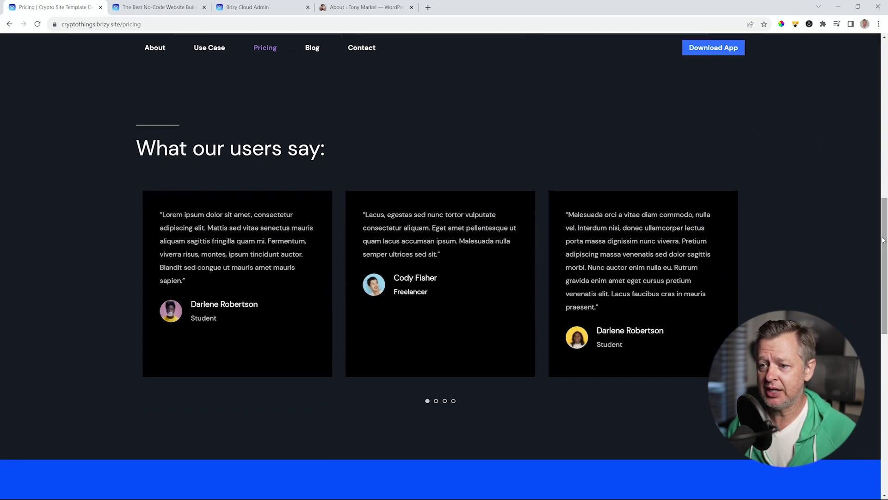
pyautogui.moveTo(446, 282); pyautogui.dragTo(273, 283)
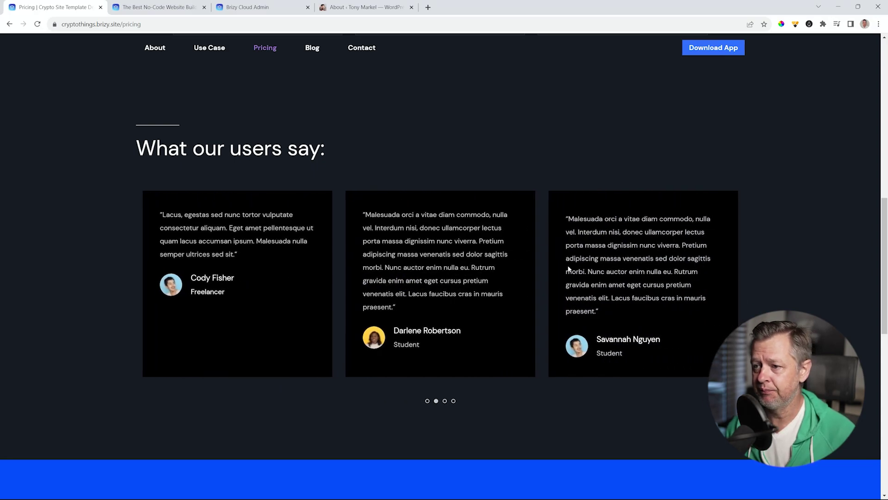
pyautogui.moveTo(666, 267); pyautogui.dragTo(348, 262)
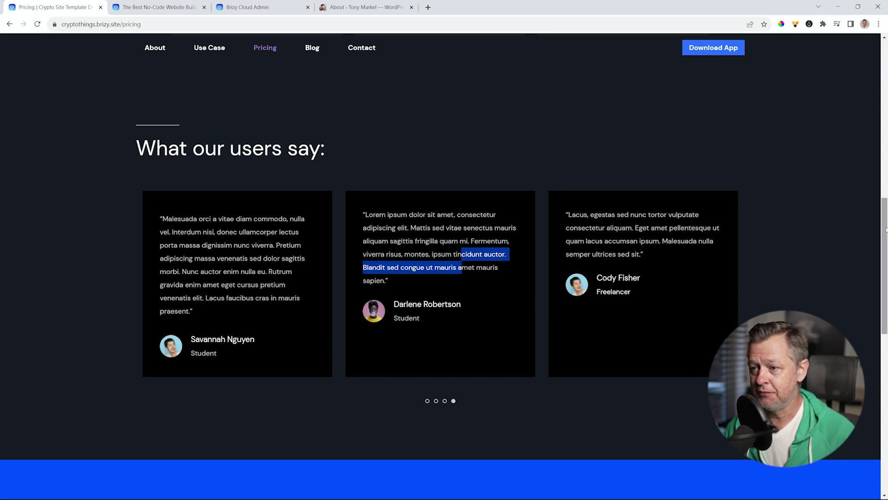
pyautogui.moveTo(886, 230); pyautogui.dragTo(886, 391)
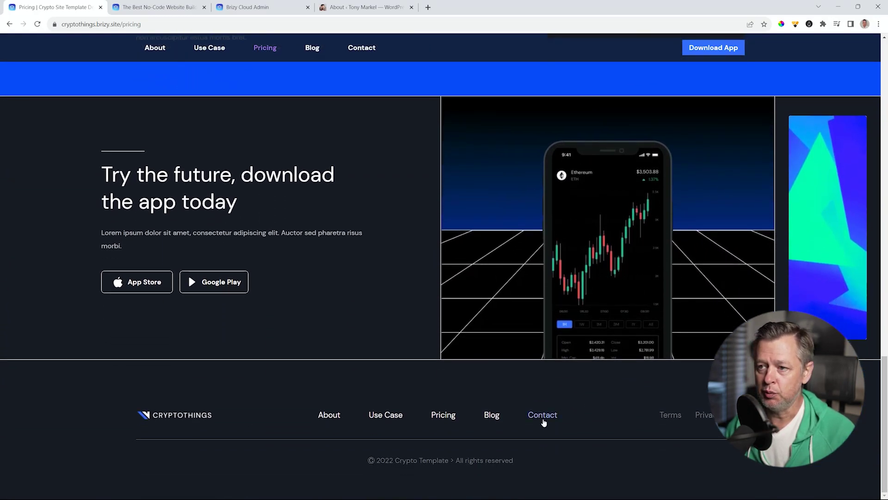
pyautogui.click(542, 415)
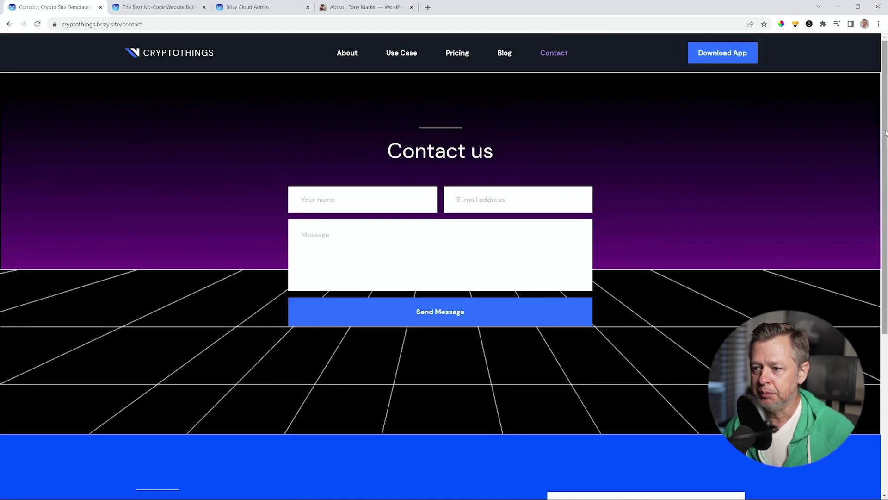
# Scroll the Contact page to view its form and newsletter signup, then switch to the brizy.io tab
pyautogui.moveTo(885, 133); pyautogui.dragTo(886, 313)
pyautogui.scroll(4, 623, 69)
pyautogui.scroll(-2, 623, 69)
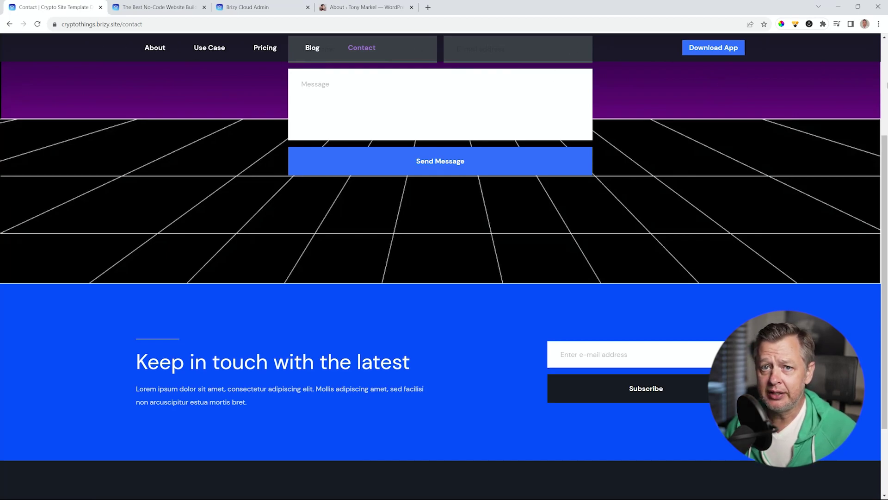
pyautogui.hotkey('ctrl', 'Tab')
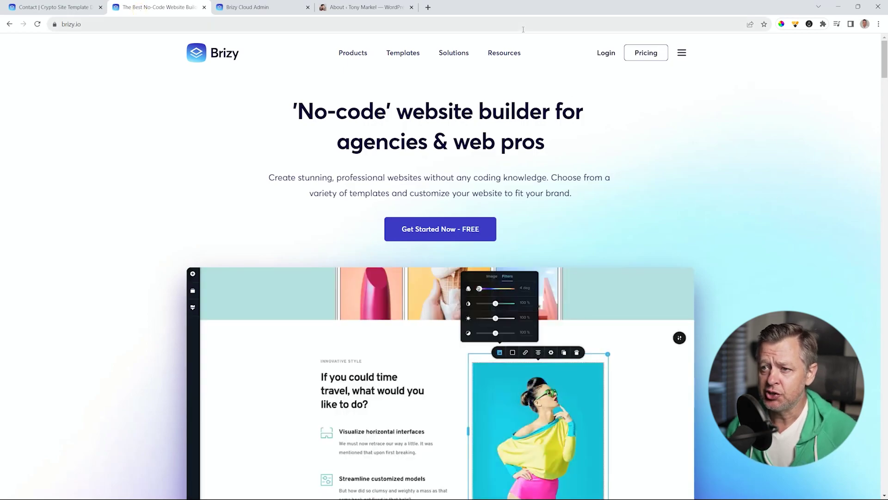
# Open the Brizy website templates gallery from Templates > Websites and browse it
pyautogui.moveTo(402, 54)
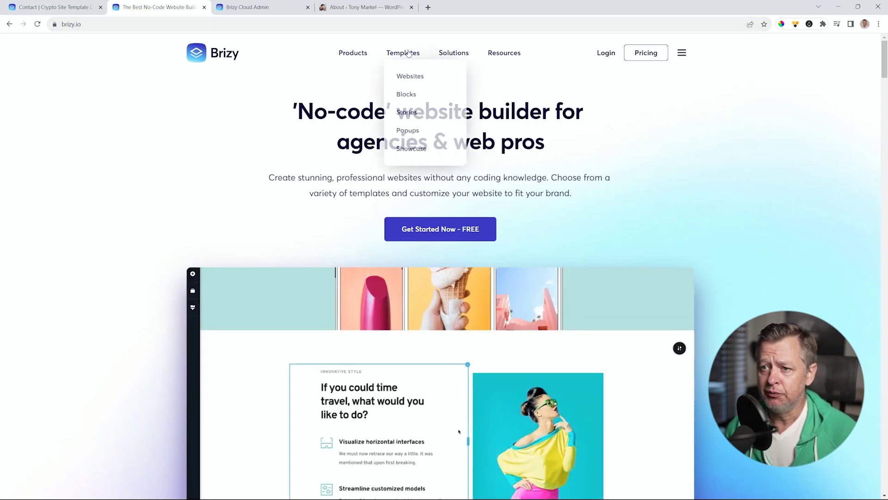
pyautogui.click(406, 81)
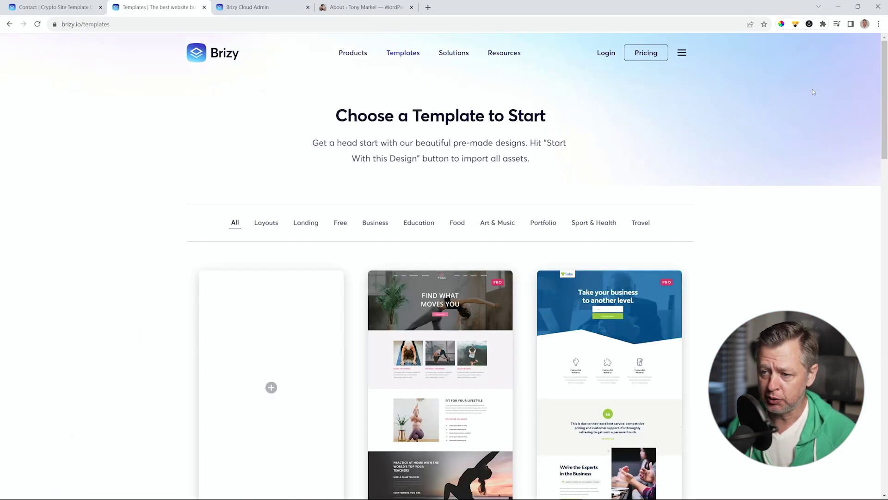
pyautogui.moveTo(886, 82); pyautogui.dragTo(886, 358)
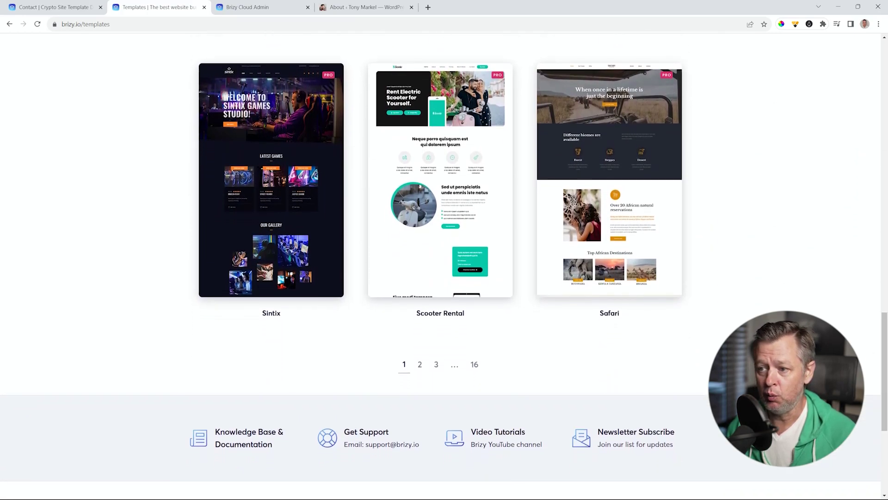
pyautogui.moveTo(886, 361); pyautogui.dragTo(886, 91)
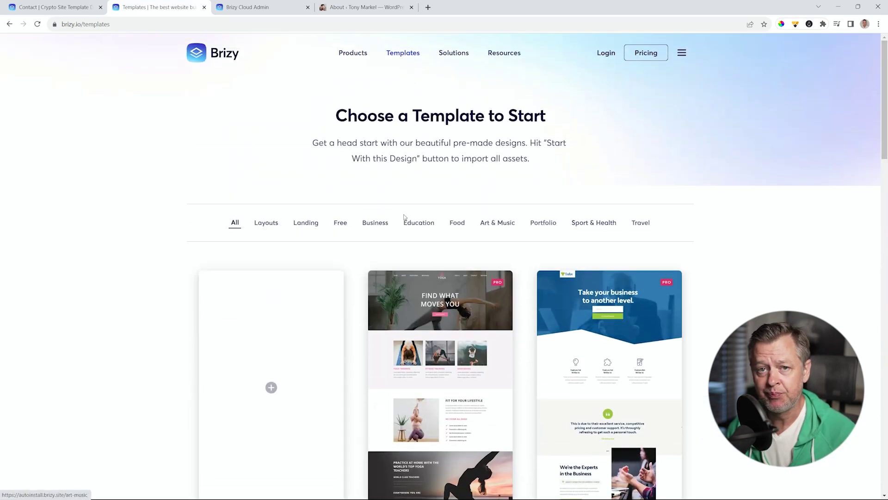
# Filter to Business templates, locate Crypto Things on page 3, then return to the Brizy Cloud tab
pyautogui.click(372, 223)
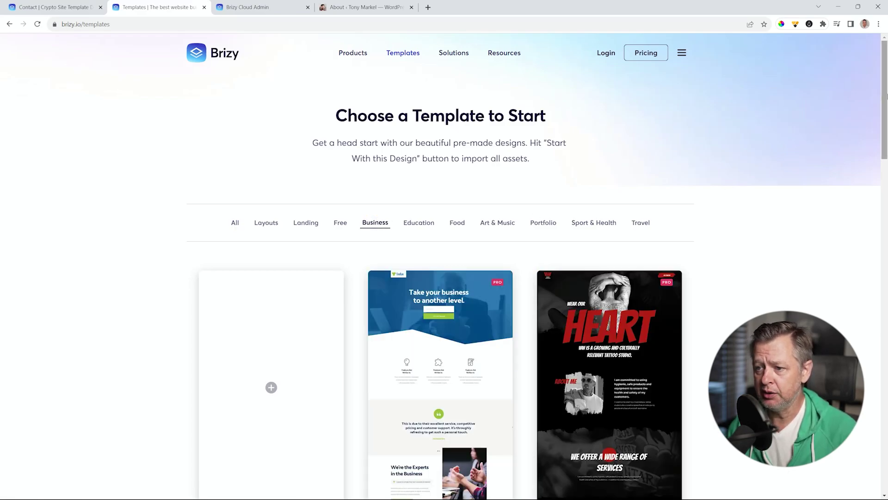
pyautogui.moveTo(885, 98); pyautogui.dragTo(887, 399)
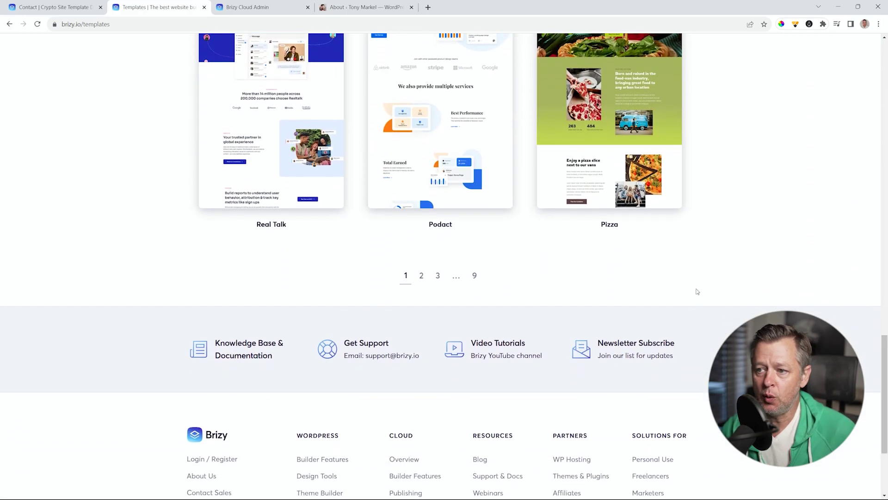
pyautogui.click(439, 277)
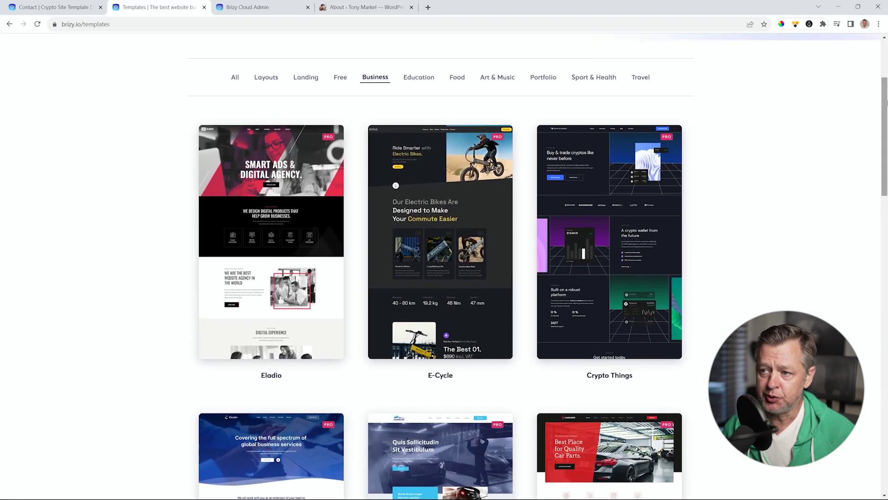
pyautogui.moveTo(623, 258)
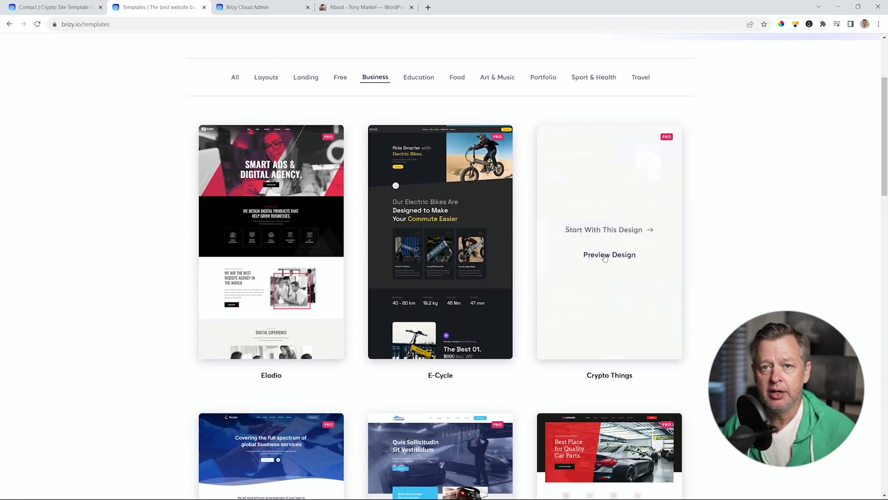
pyautogui.hotkey('ctrl', 'Tab')
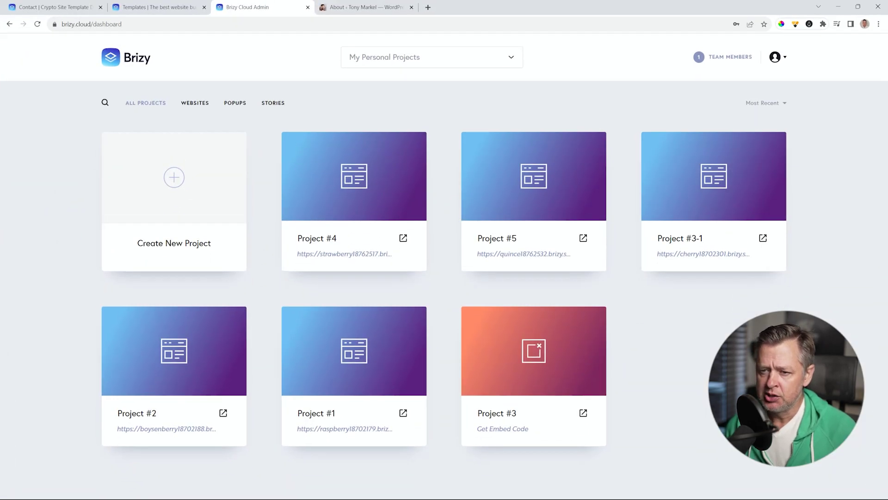
# Create a new Website & Landing Page project from the Business category's Crypto Things template on page 3
pyautogui.click(174, 182)
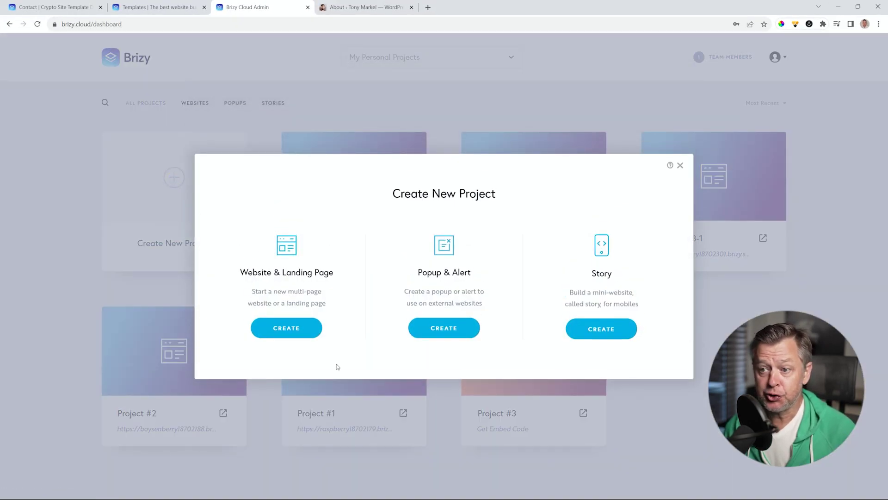
pyautogui.click(309, 330)
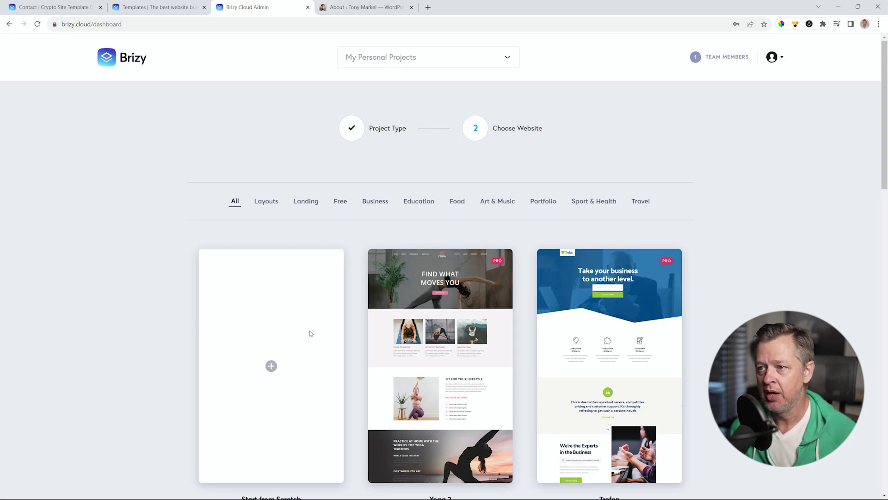
pyautogui.moveTo(884, 107)
pyautogui.mouseDown()
pyautogui.moveTo(884, 310)
pyautogui.moveTo(884, 125)
pyautogui.mouseUp()
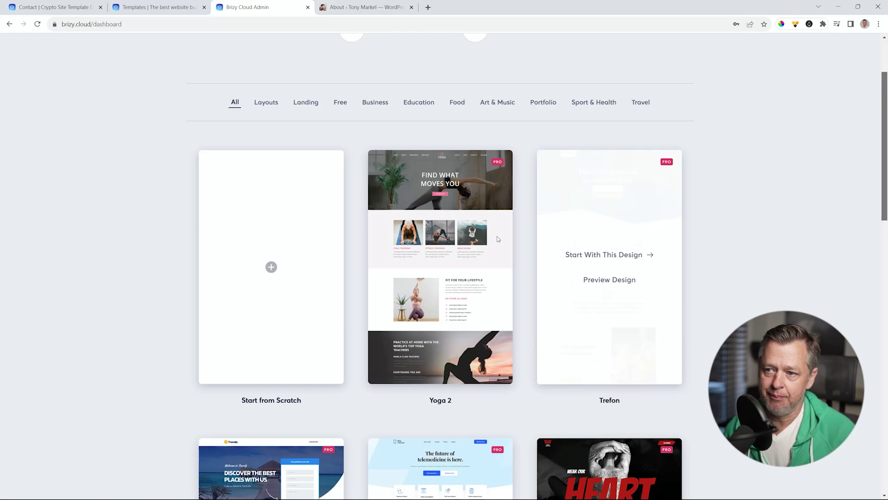
pyautogui.click(375, 109)
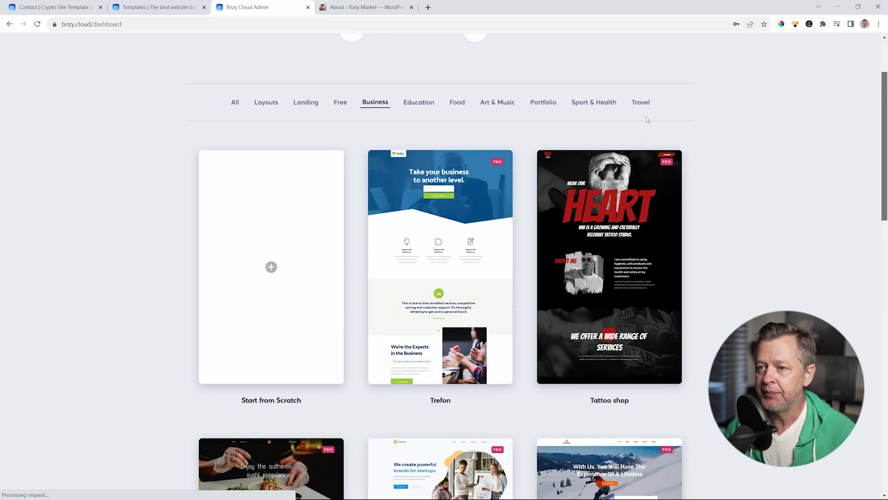
pyautogui.moveTo(885, 103); pyautogui.dragTo(886, 411)
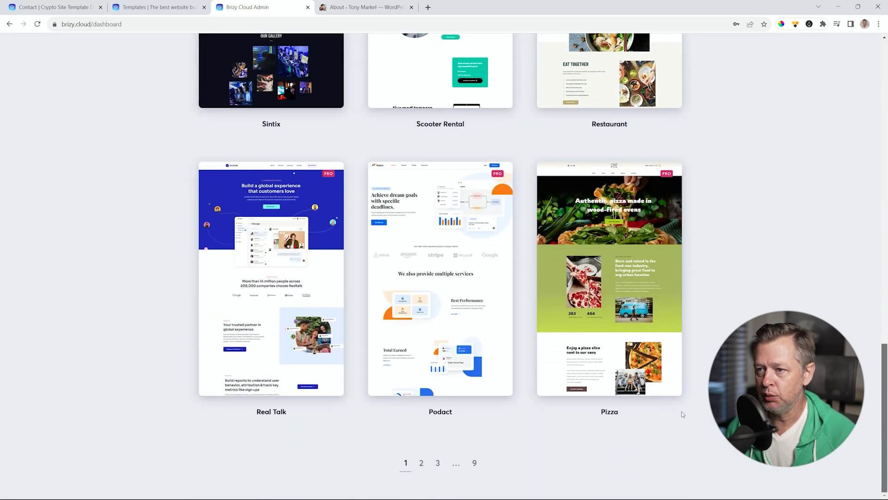
pyautogui.click(439, 468)
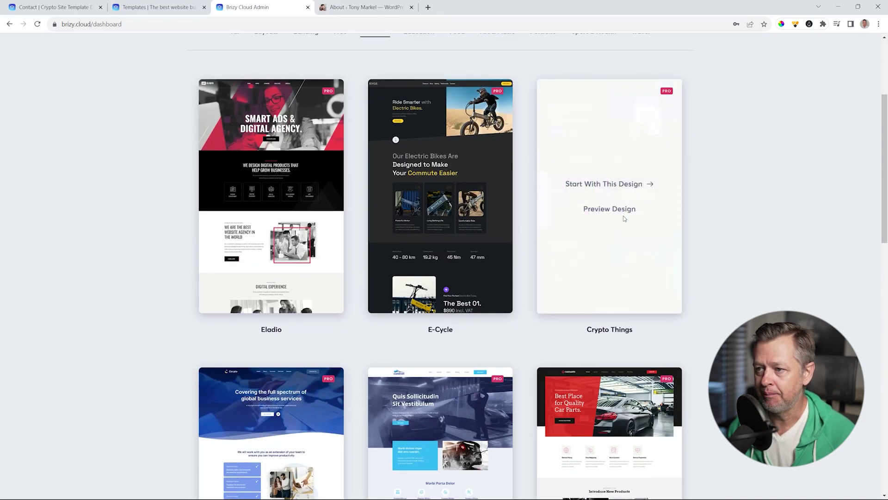
pyautogui.click(616, 185)
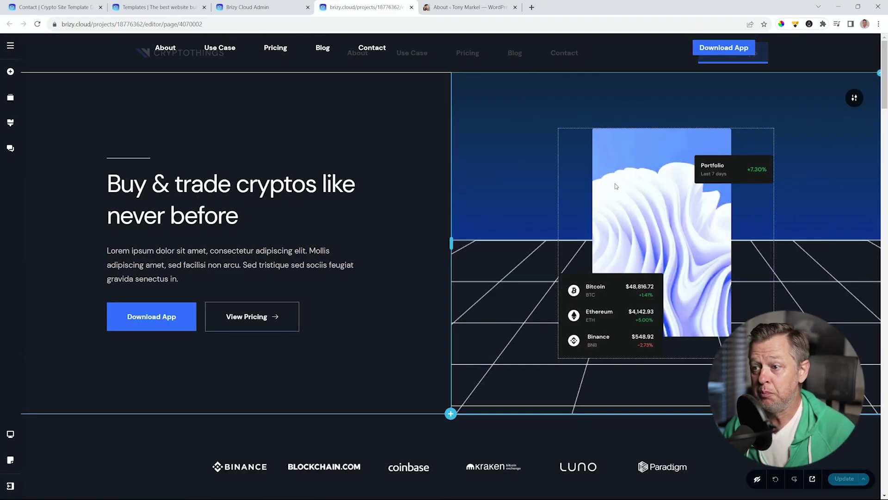
pyautogui.scroll(-3, 783, 176)
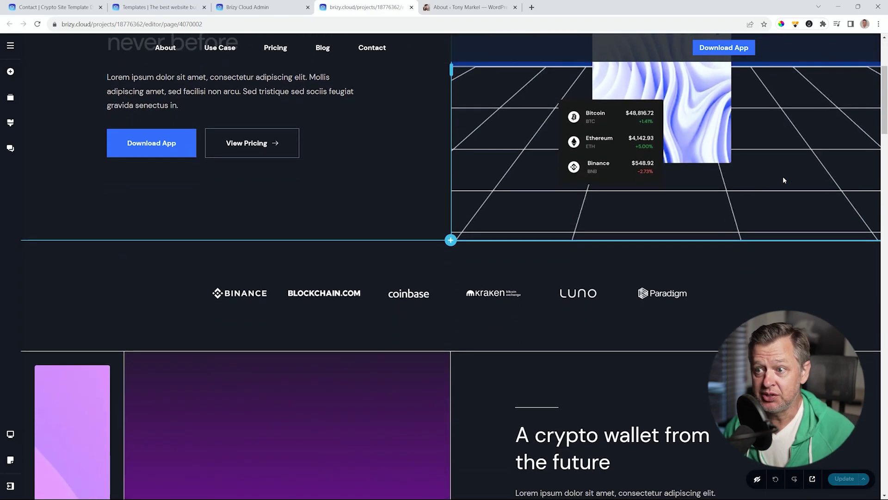
pyautogui.scroll(3, 784, 180)
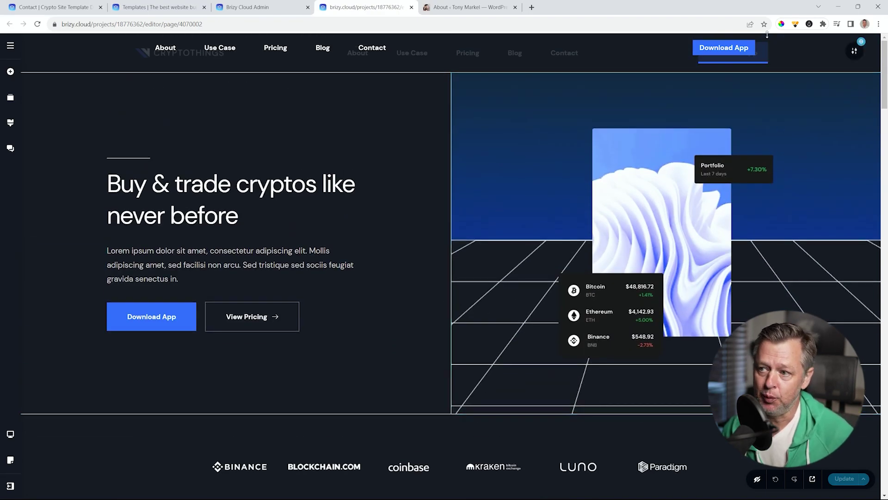
pyautogui.scroll(-10, 821, 177)
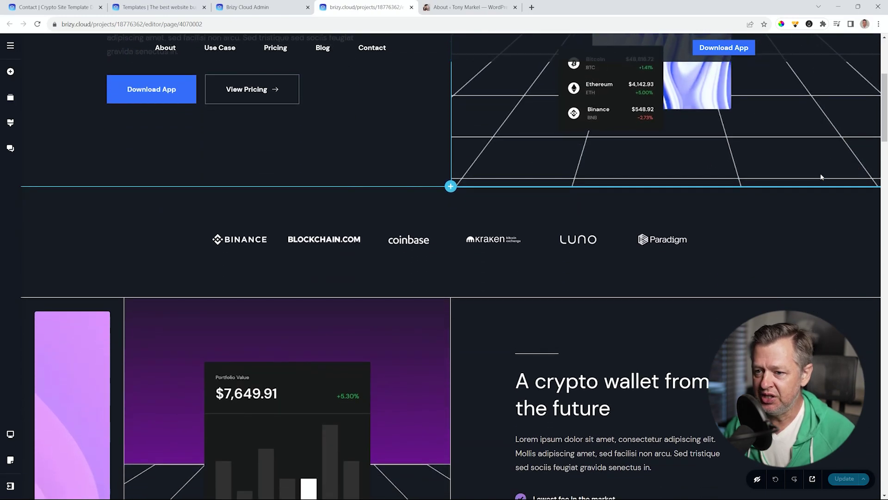
pyautogui.scroll(-9, 821, 177)
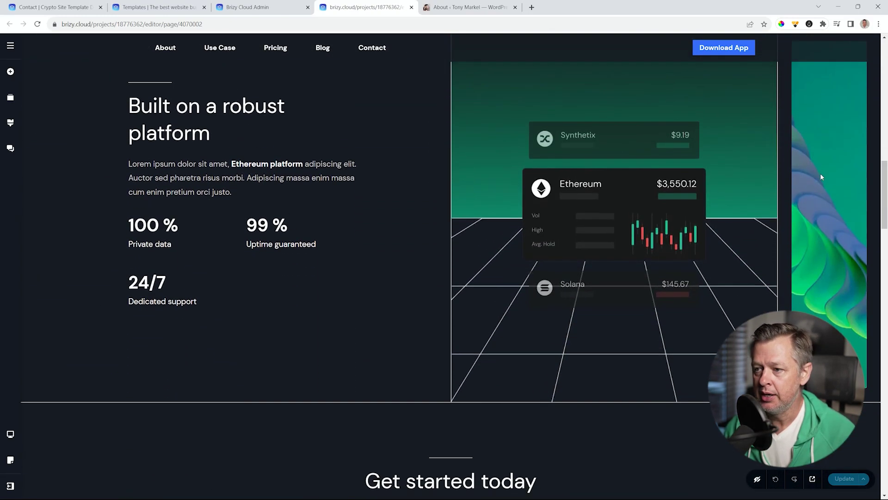
pyautogui.scroll(-11, 821, 178)
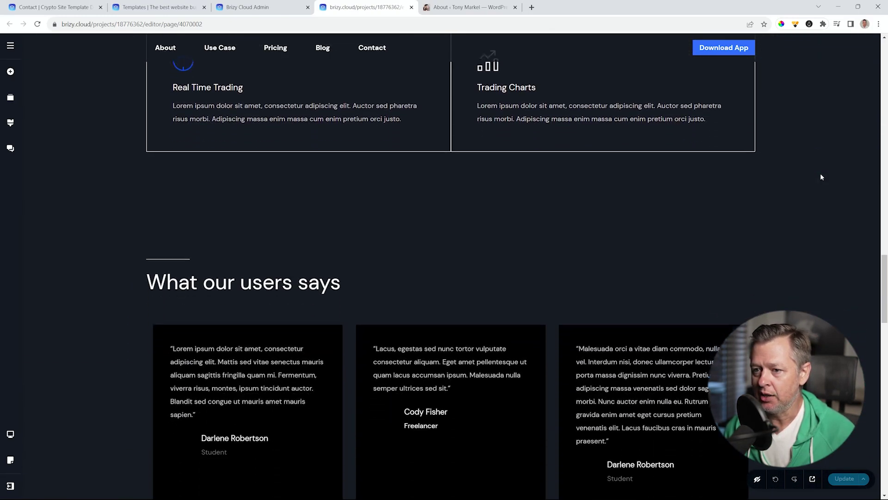
pyautogui.scroll(-5, 822, 178)
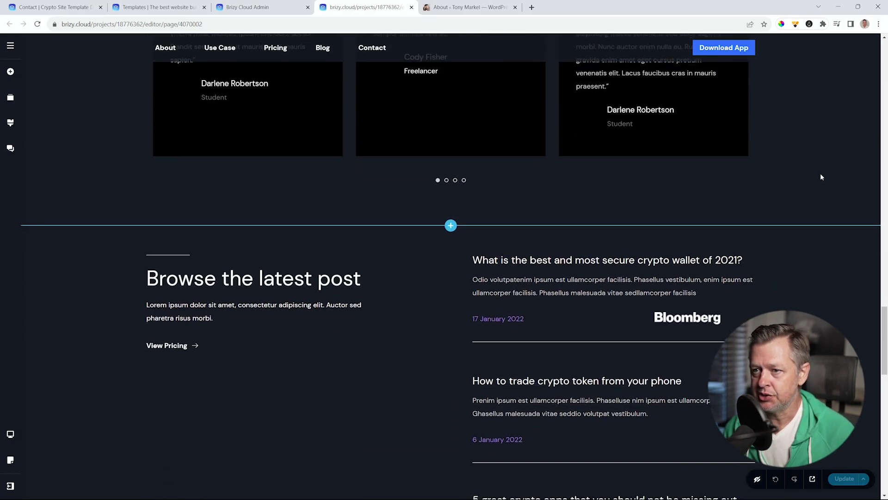
pyautogui.scroll(-9, 821, 174)
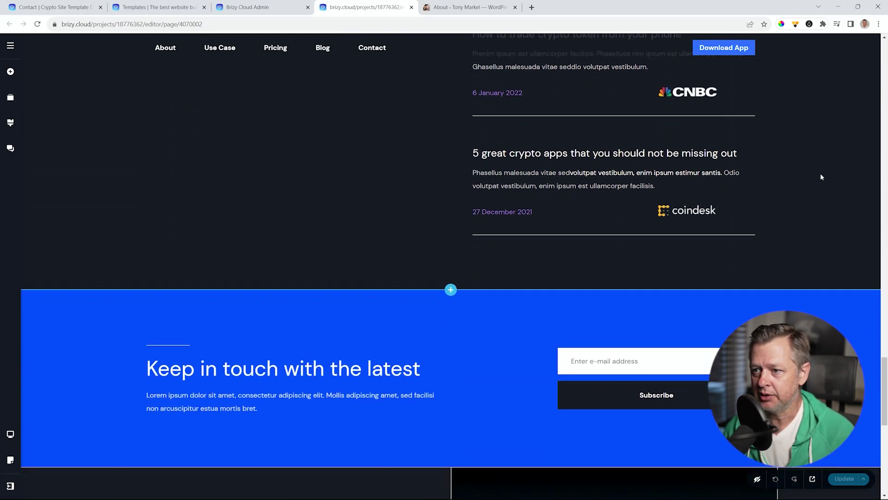
pyautogui.scroll(-3, 820, 173)
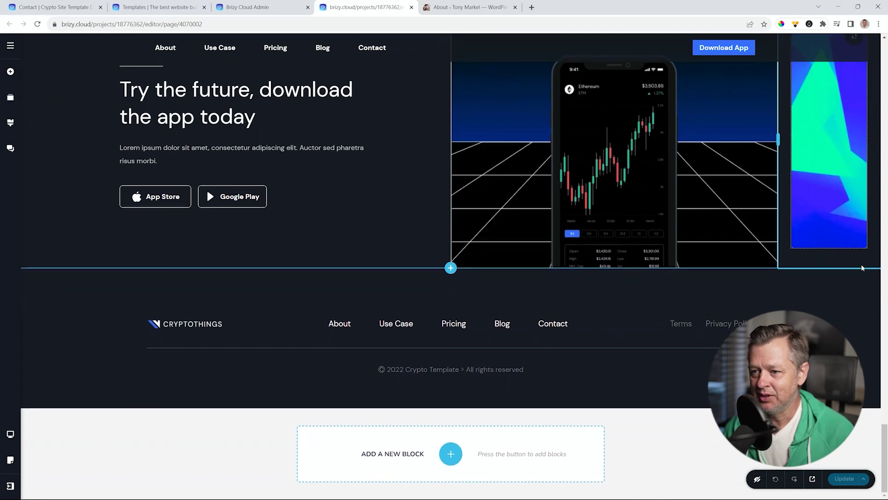
pyautogui.moveTo(885, 457); pyautogui.dragTo(882, 48)
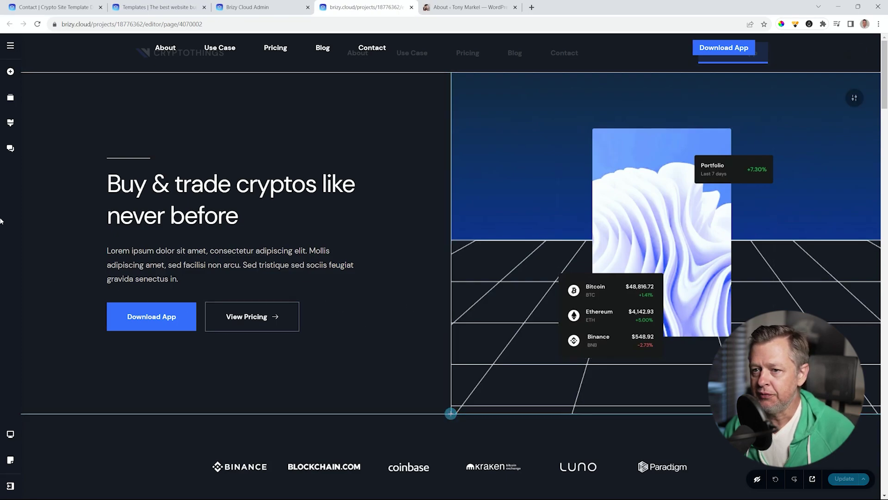
pyautogui.click(11, 47)
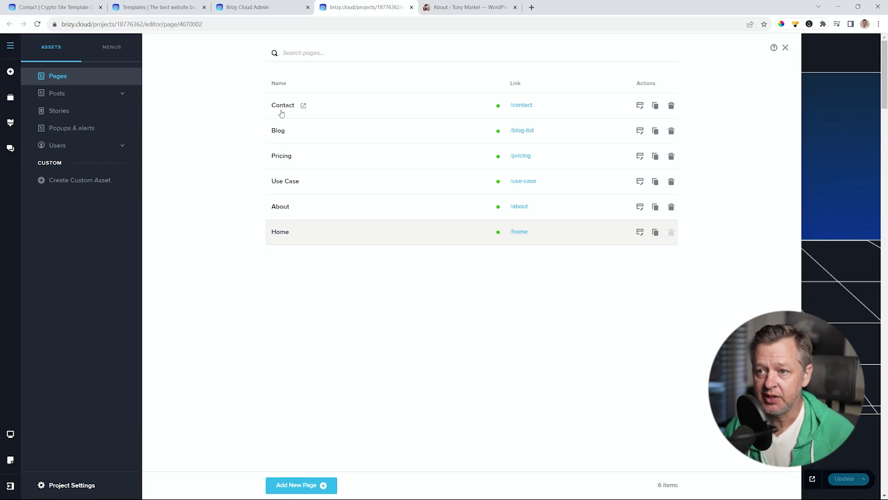
# Edit the Use Case page from the Pages list and scroll to its Resources section
pyautogui.click(639, 180)
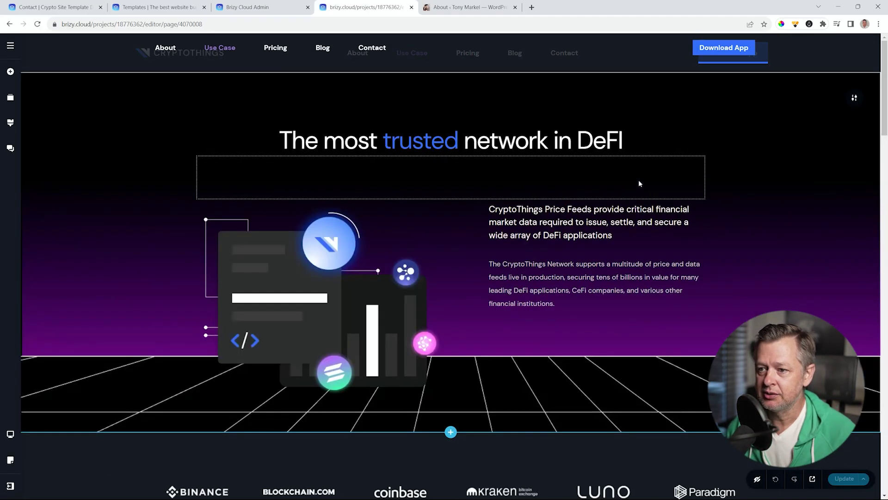
pyautogui.moveTo(884, 104); pyautogui.dragTo(886, 238)
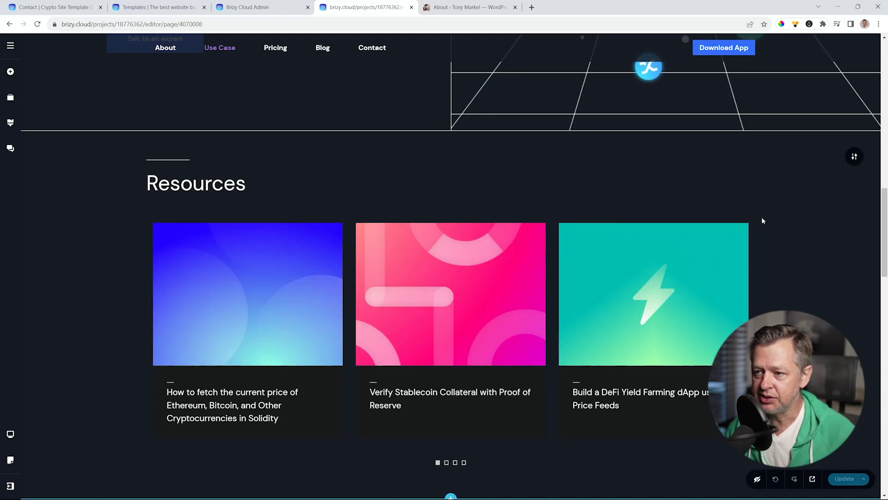
# Set the Resources carousel to 4 columns with autoplay on at 3 s speed
pyautogui.click(755, 219)
pyautogui.click(718, 197)
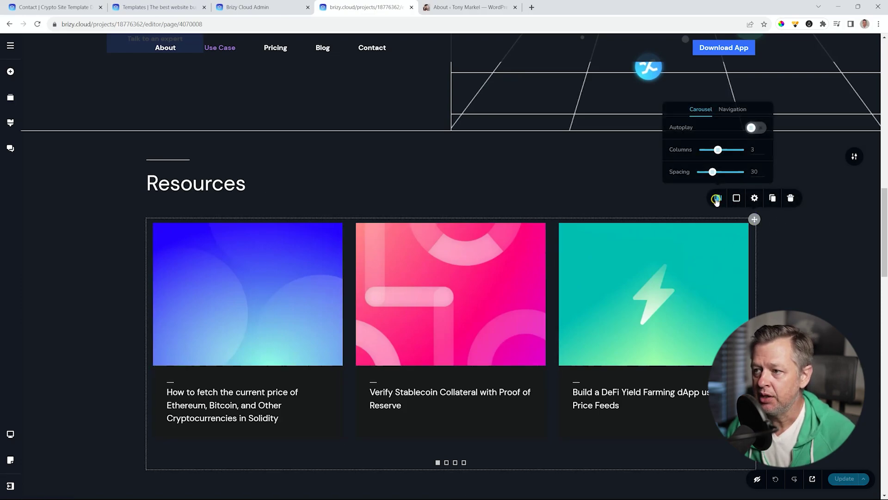
pyautogui.moveTo(718, 153); pyautogui.dragTo(727, 154)
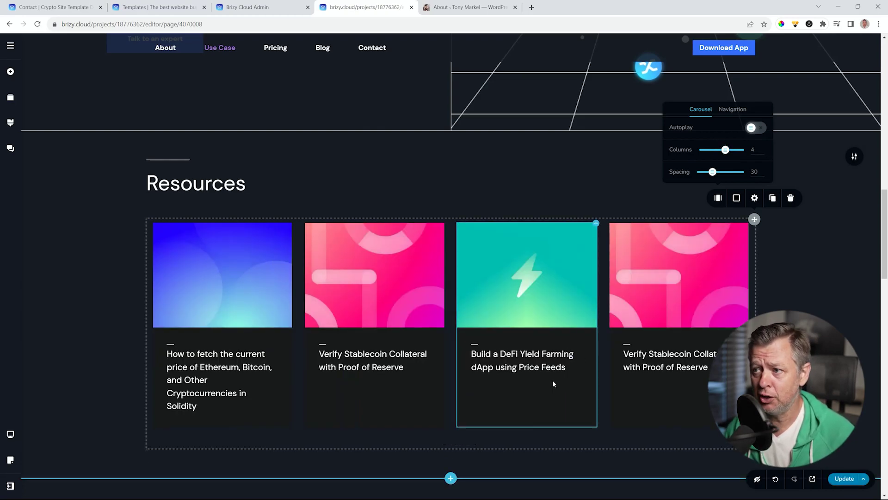
pyautogui.click(757, 129)
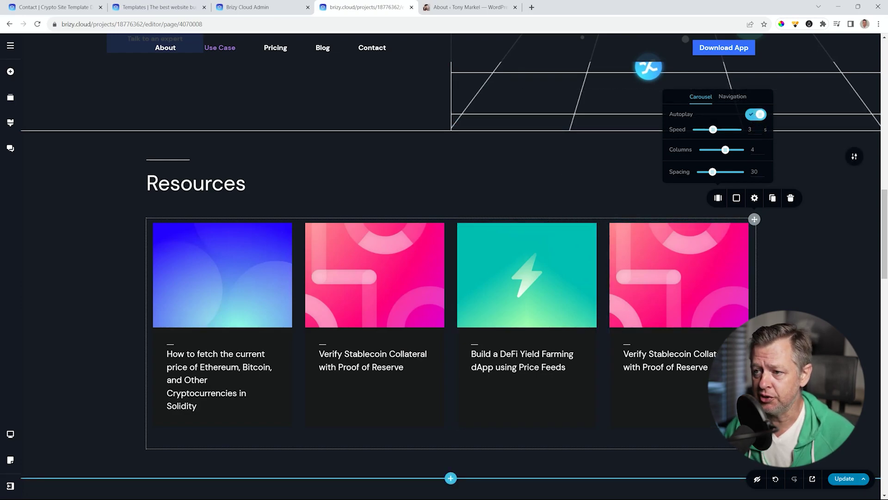
pyautogui.scroll(-12, 772, 313)
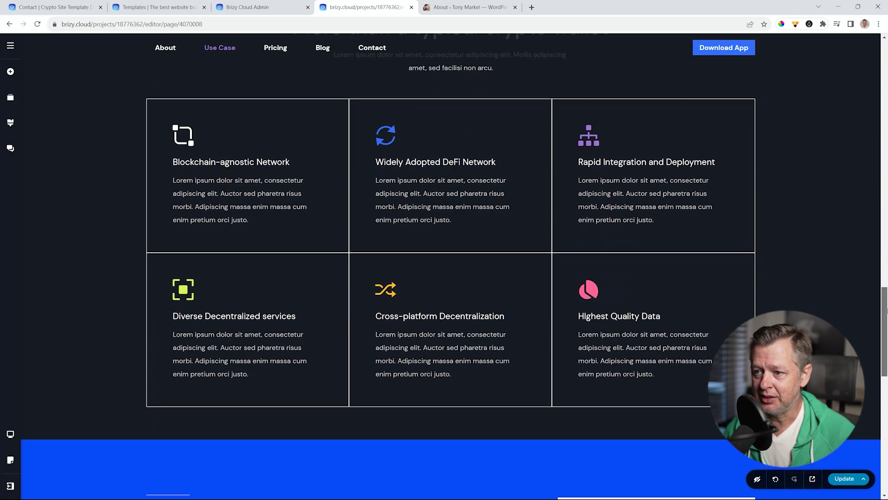
pyautogui.scroll(-1, 772, 313)
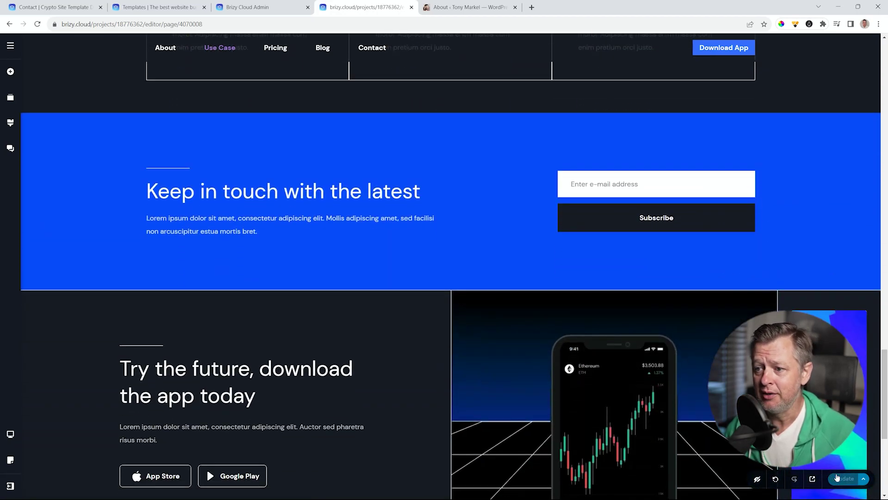
pyautogui.click(9, 47)
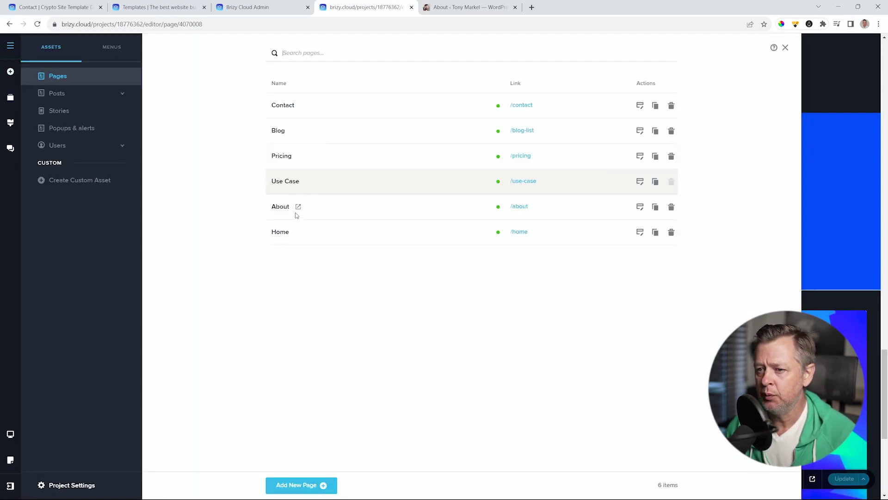
# Edit the About page and open its top section's width and height settings
pyautogui.click(641, 207)
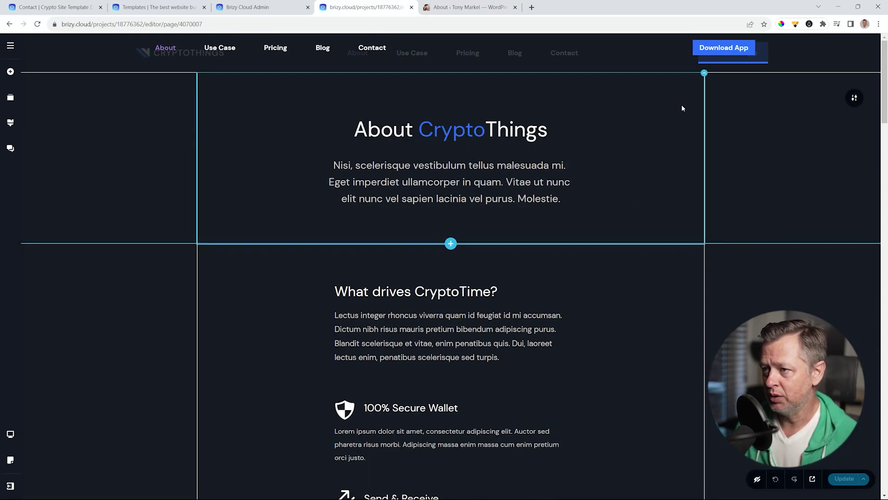
pyautogui.click(702, 74)
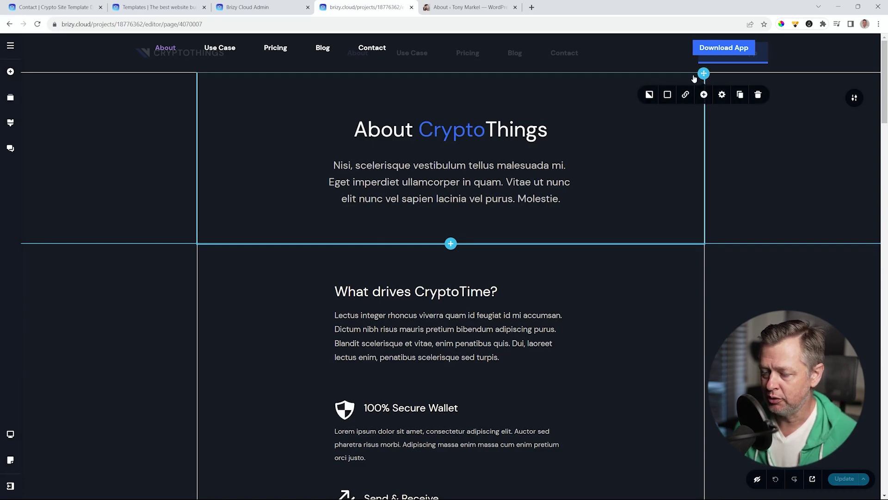
pyautogui.click(855, 98)
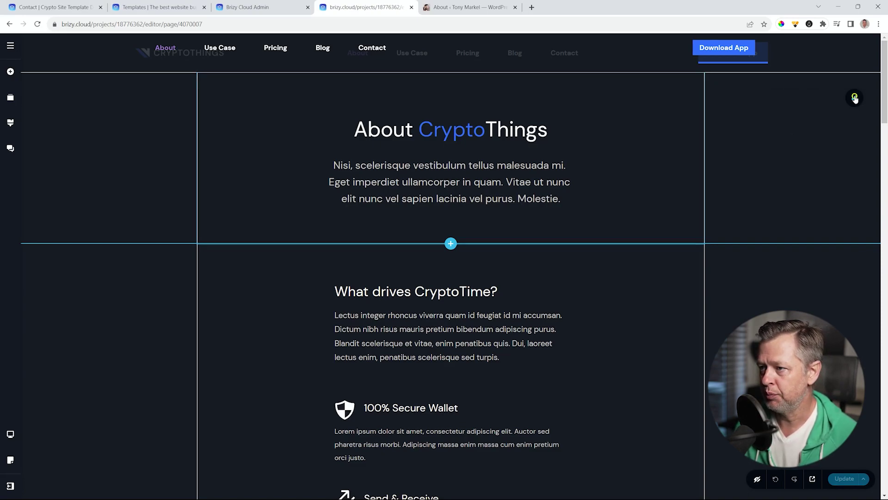
pyautogui.click(815, 98)
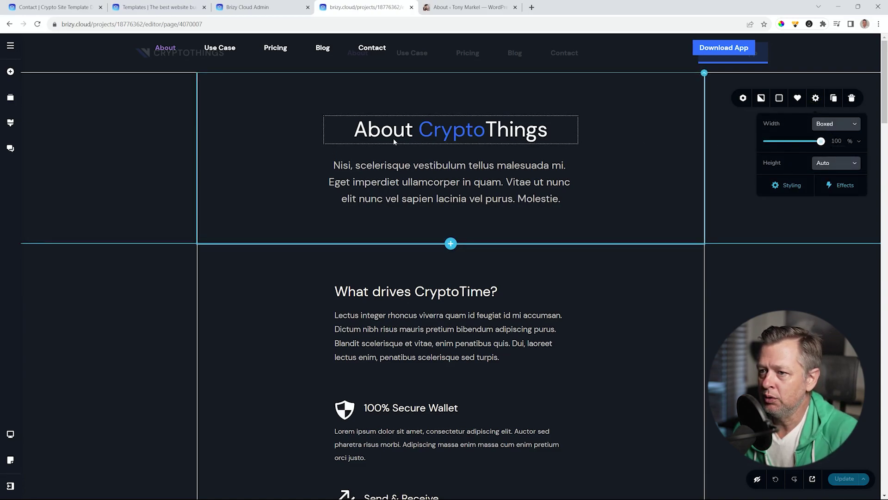
# Set the About heading column's border colour to #FFFFFF
pyautogui.click(706, 84)
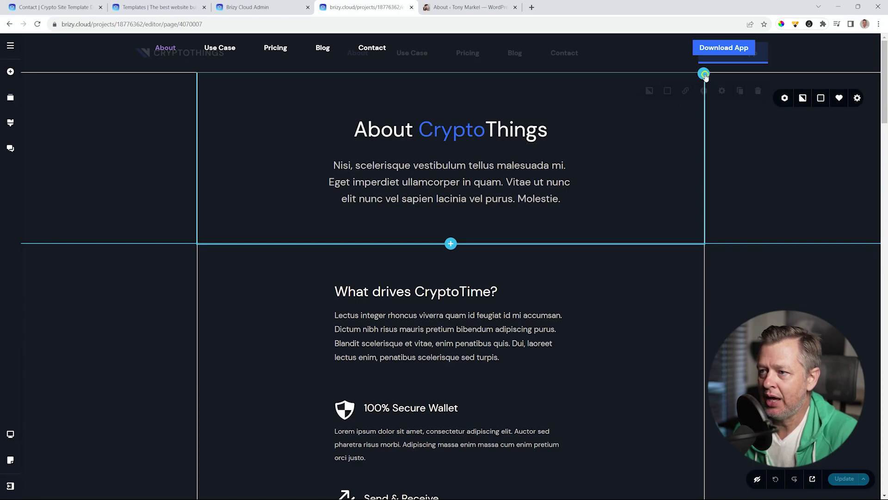
pyautogui.click(722, 95)
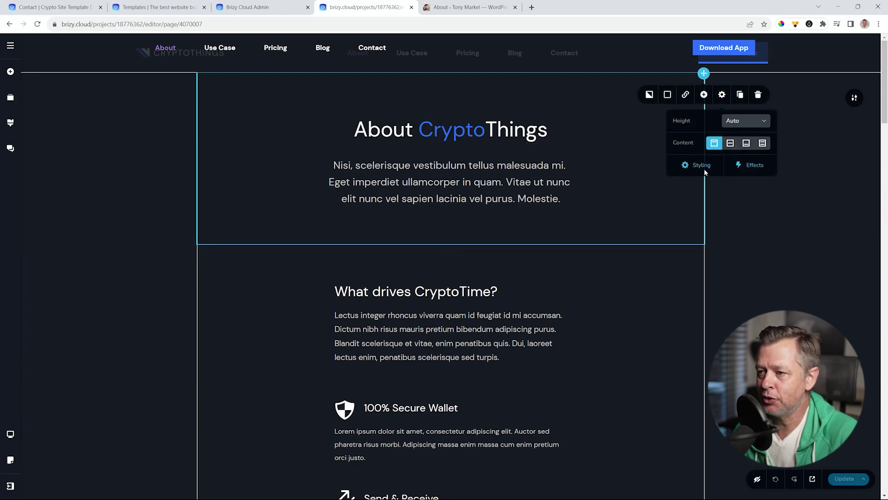
pyautogui.click(703, 166)
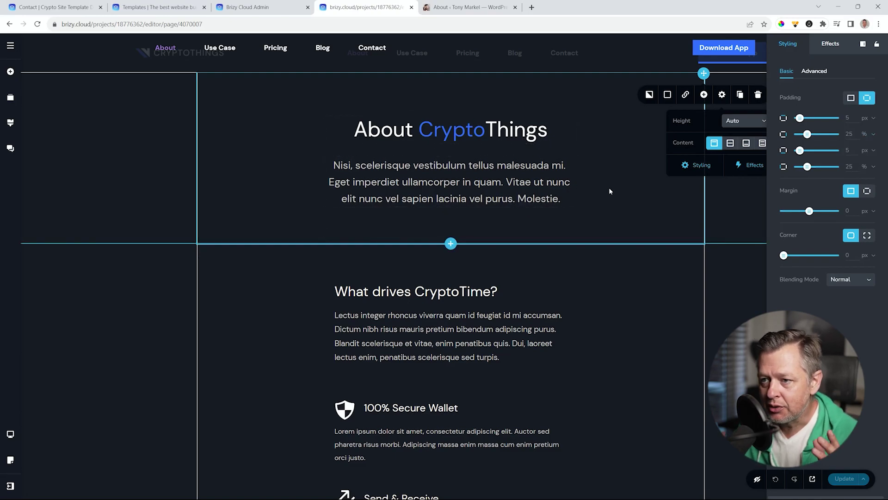
pyautogui.click(667, 95)
pyautogui.click(667, 118)
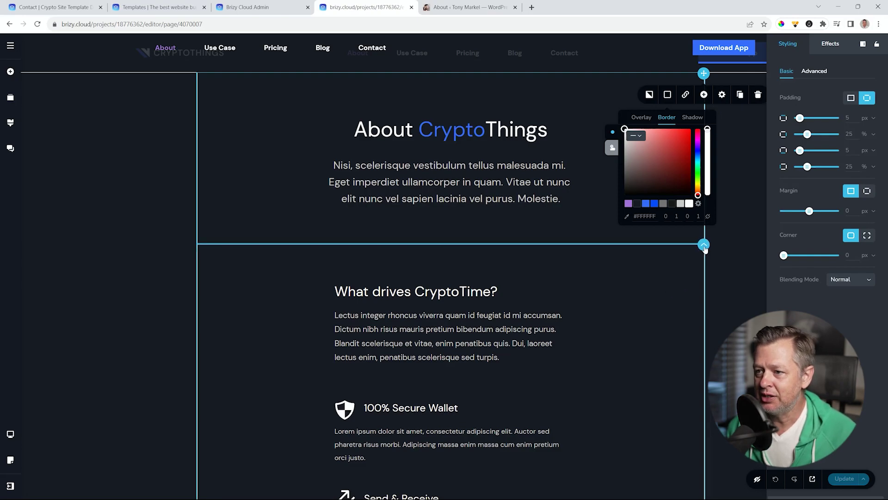
pyautogui.click(704, 246)
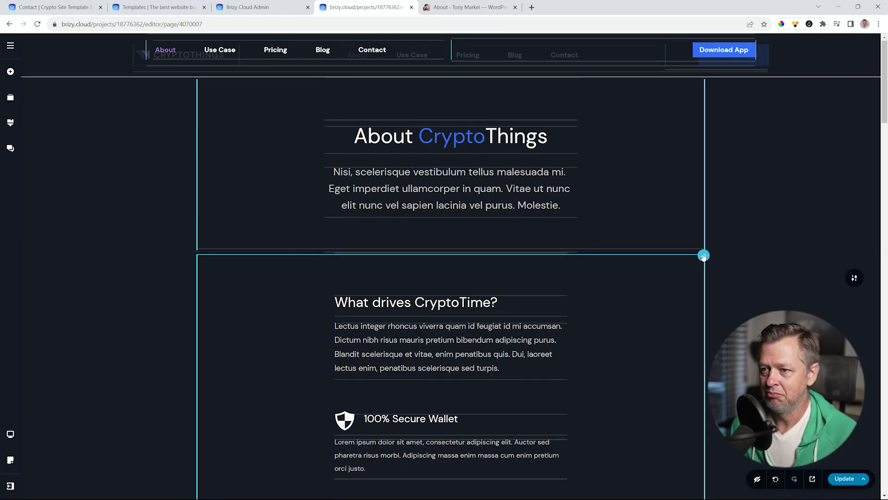
# Reselect the About heading column, check its colour options, and close them
pyautogui.click(703, 253)
pyautogui.click(667, 233)
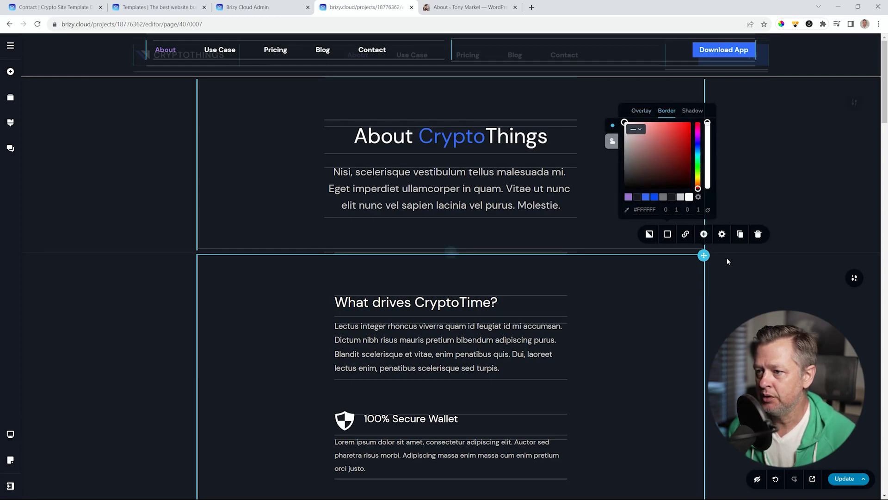
pyautogui.click(761, 300)
pyautogui.scroll(-8, 761, 300)
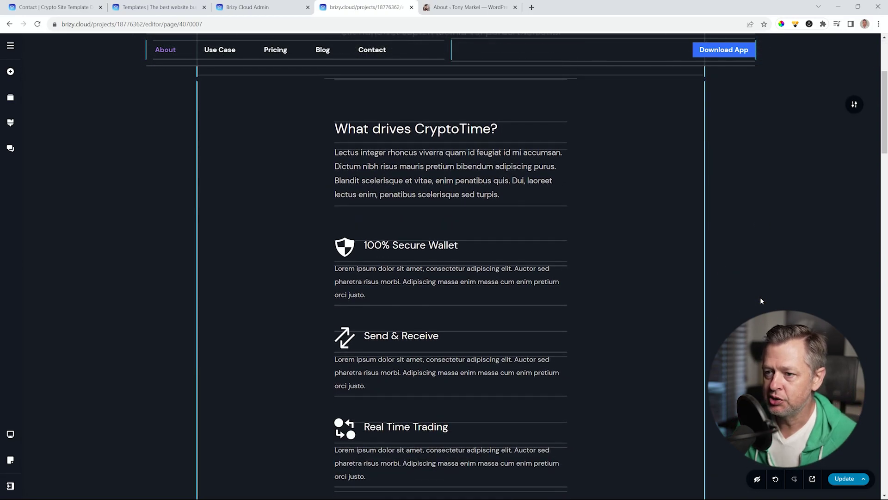
pyautogui.scroll(-6, 761, 301)
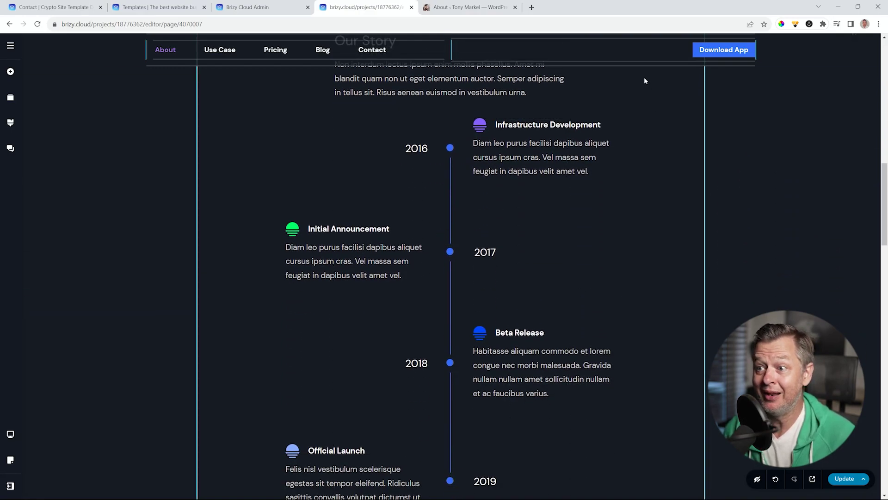
pyautogui.click(411, 174)
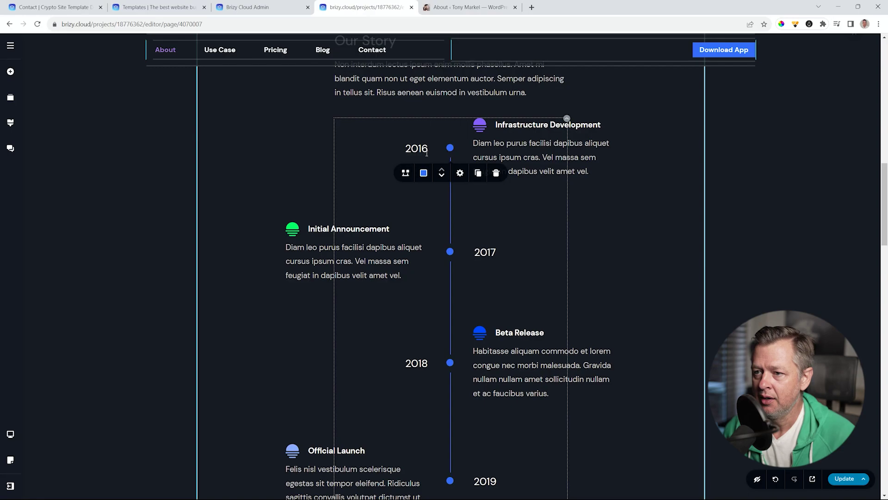
pyautogui.click(407, 174)
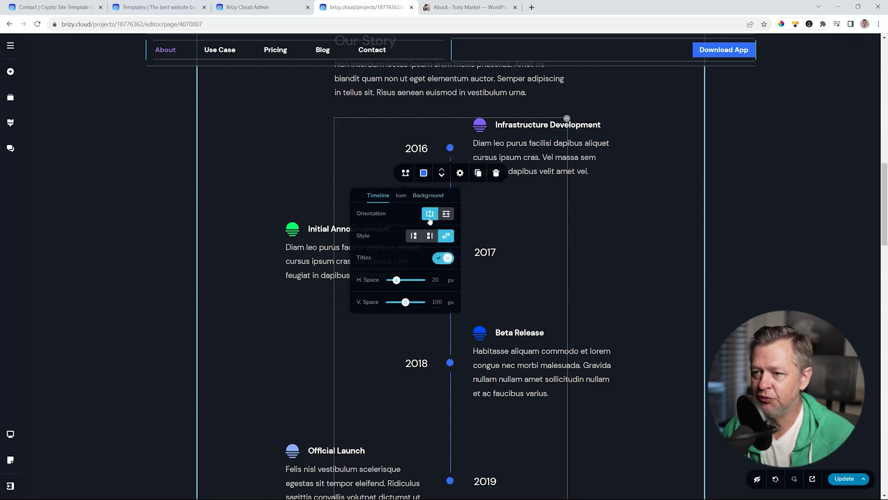
pyautogui.click(431, 236)
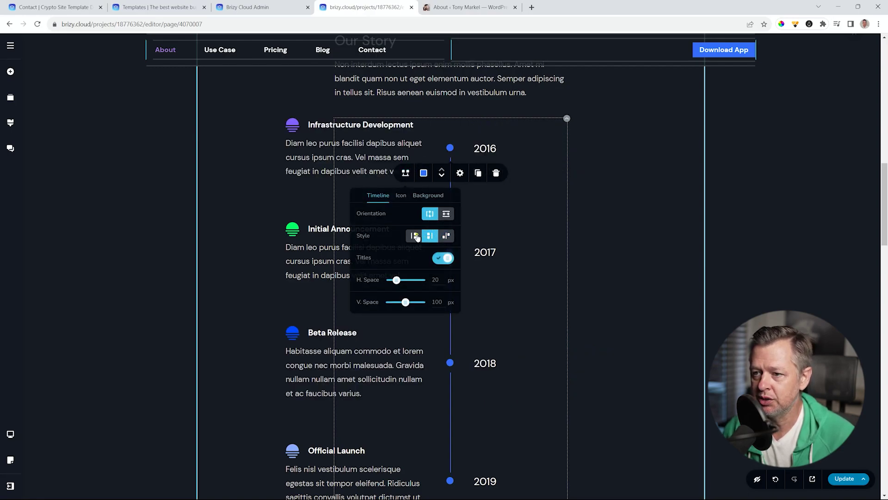
pyautogui.click(414, 236)
pyautogui.click(430, 236)
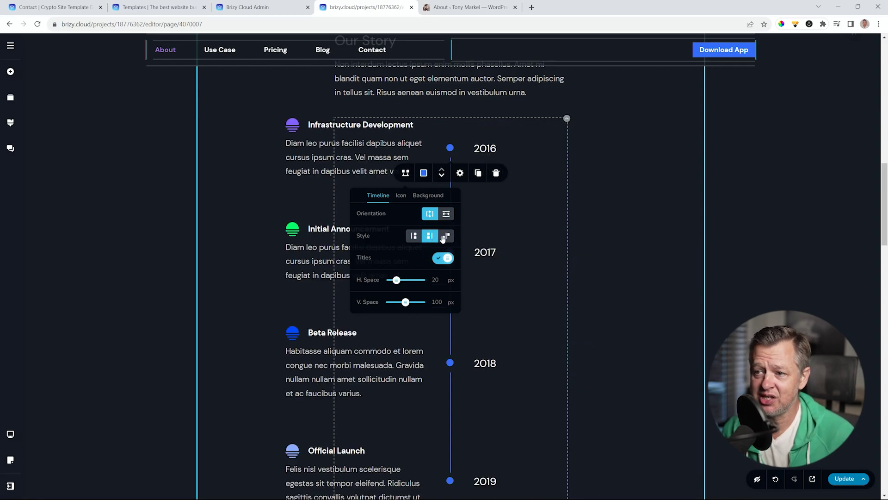
pyautogui.click(446, 236)
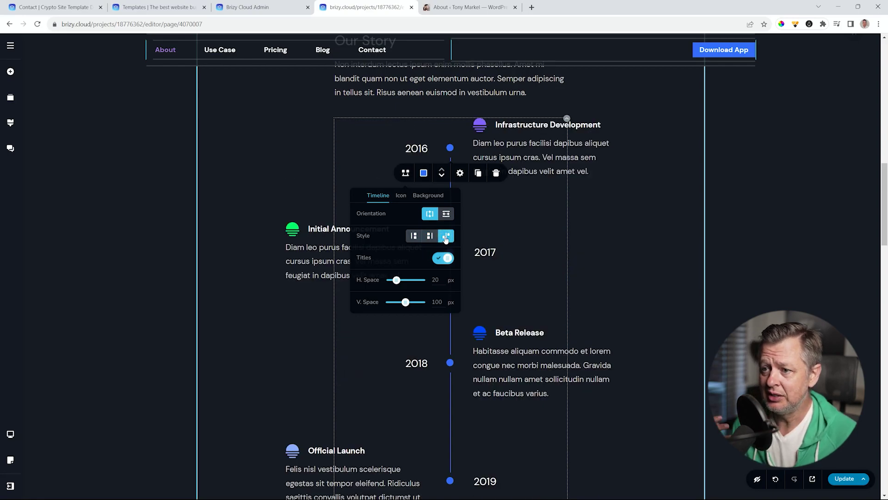
pyautogui.click(477, 129)
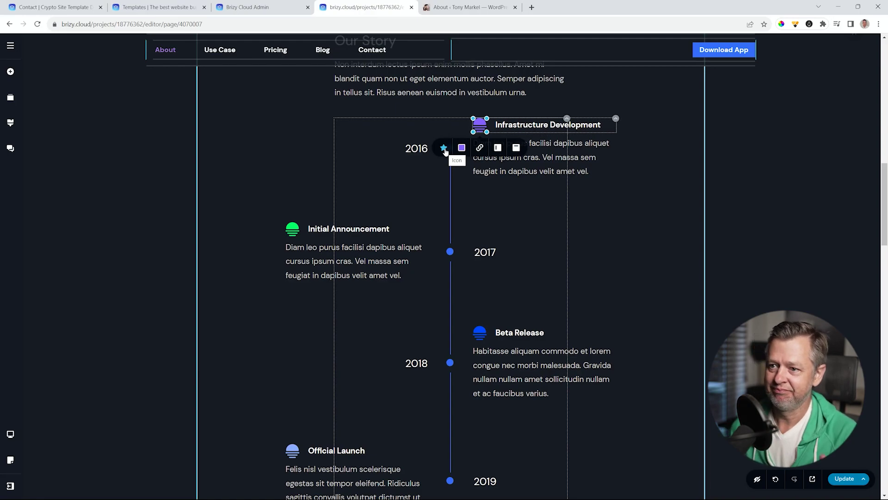
# Review the Infrastructure Development text and the project's Overpass font and colour palette, then switch to WordPress
pyautogui.click(561, 144)
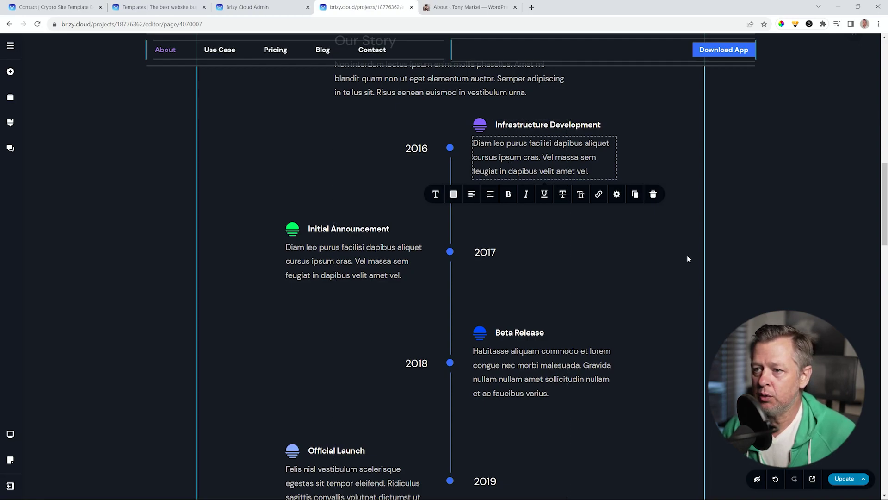
pyautogui.click(743, 252)
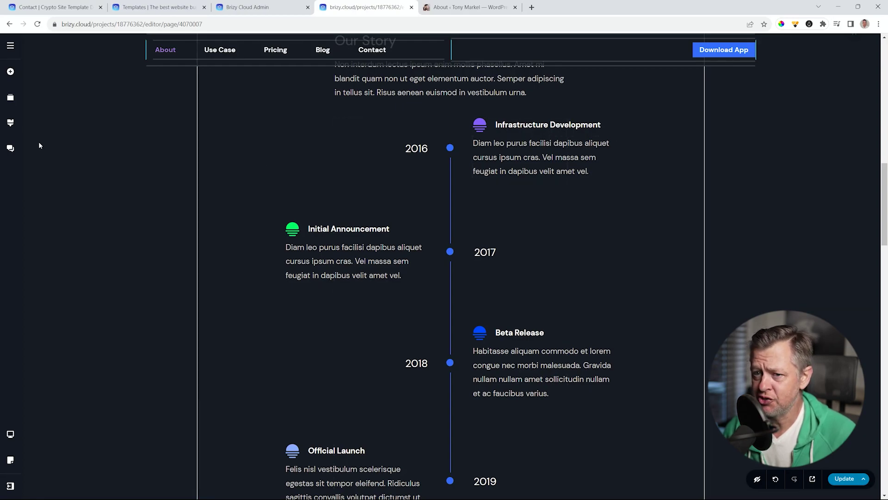
pyautogui.click(11, 124)
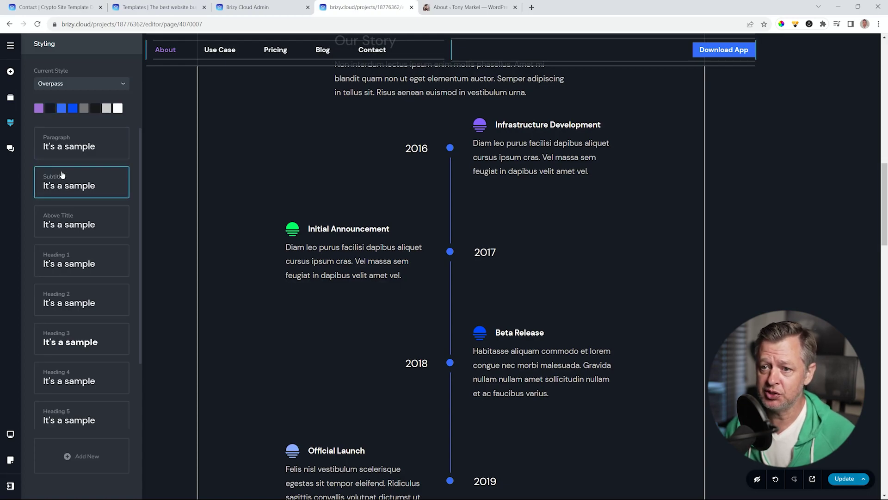
pyautogui.hotkey('ctrl', 'Tab')
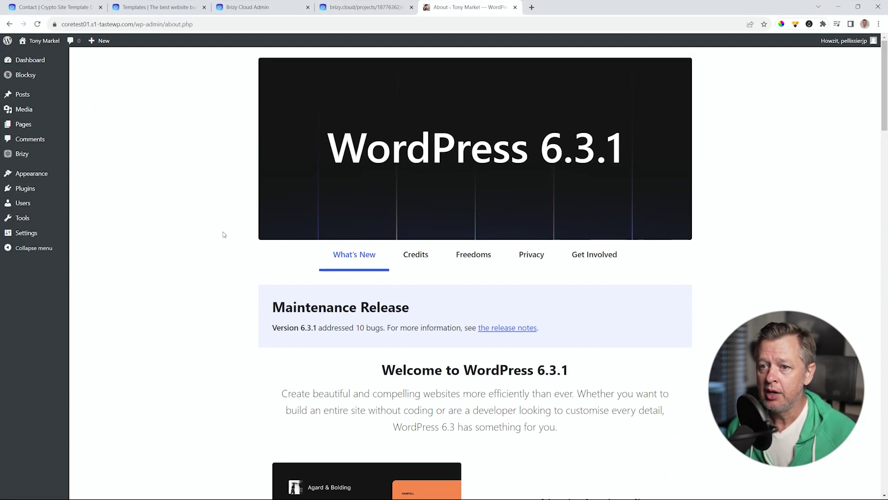
# Open Brizy's Starter Templates library and browse the category filter without changing it
pyautogui.moveTo(27, 156)
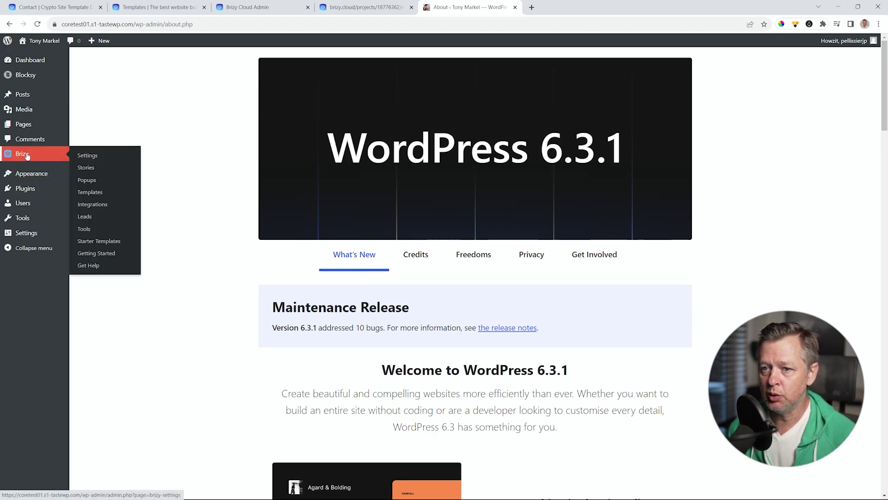
pyautogui.click(92, 242)
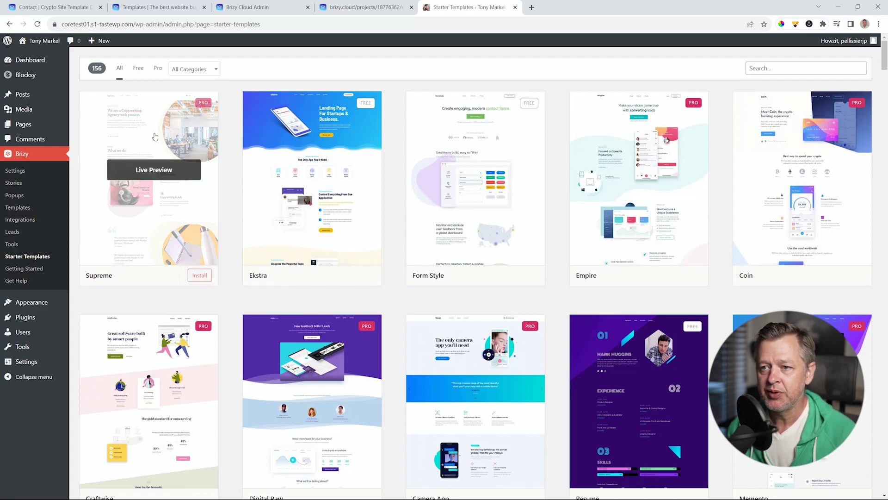
pyautogui.click(206, 69)
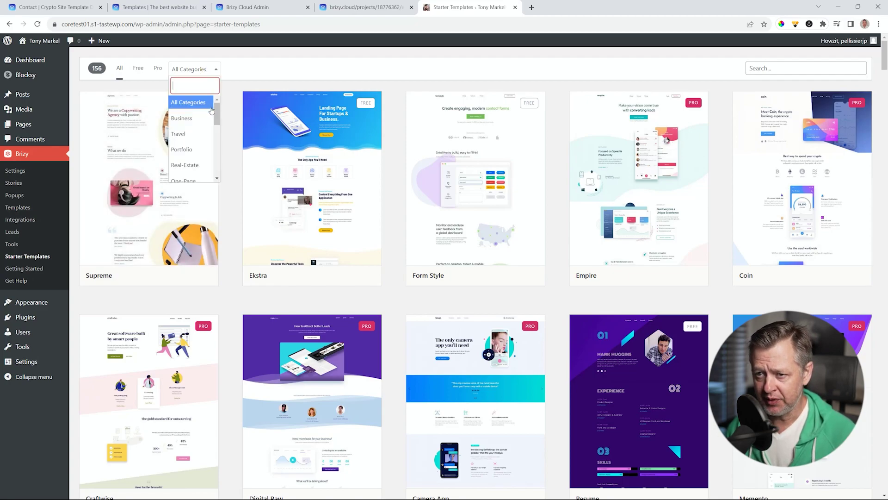
pyautogui.moveTo(218, 110); pyautogui.dragTo(218, 146)
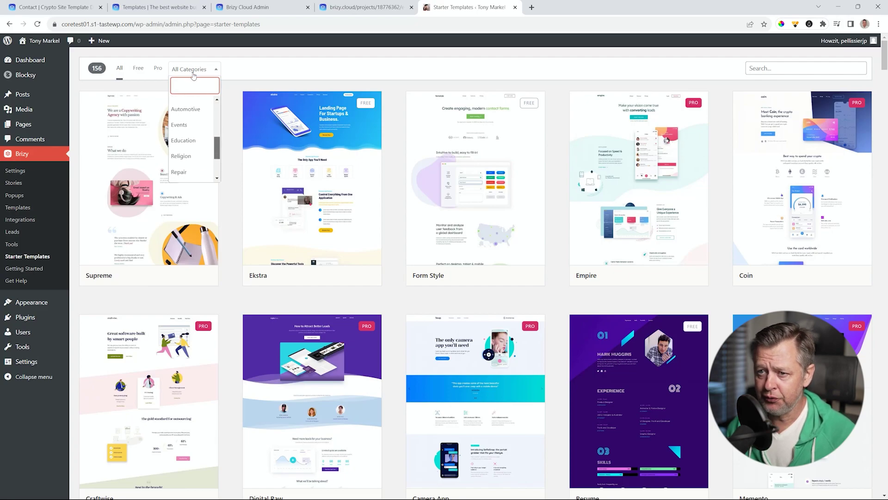
pyautogui.click(230, 73)
# Search the templates for 'crypto' to list Cryptobold, Crypto Things, Oktan3 and the others
pyautogui.click(772, 70)
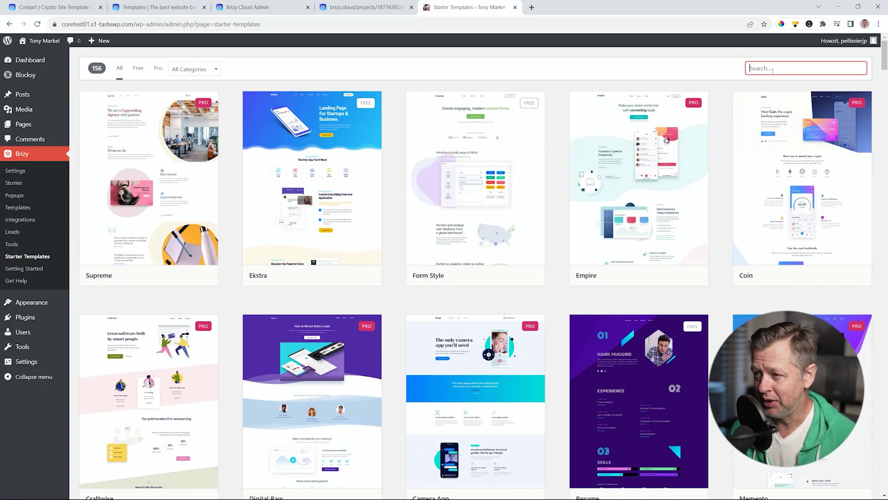
pyautogui.write('crypto')
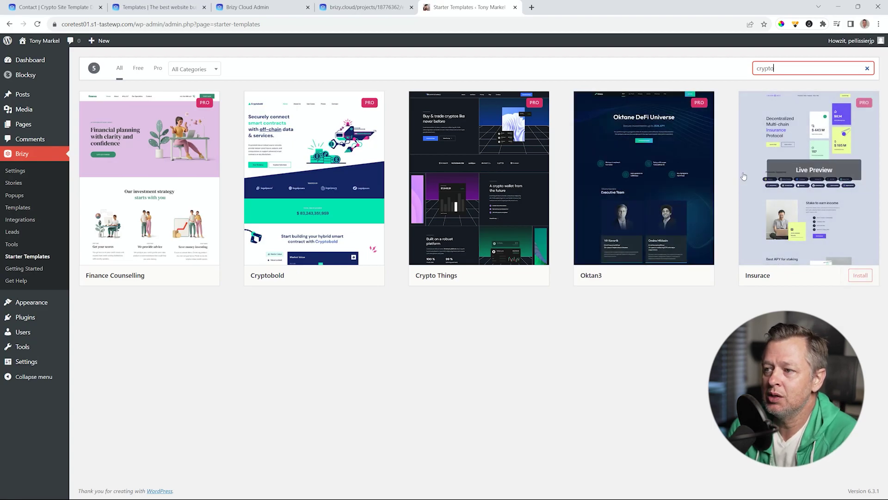
pyautogui.moveTo(341, 222)
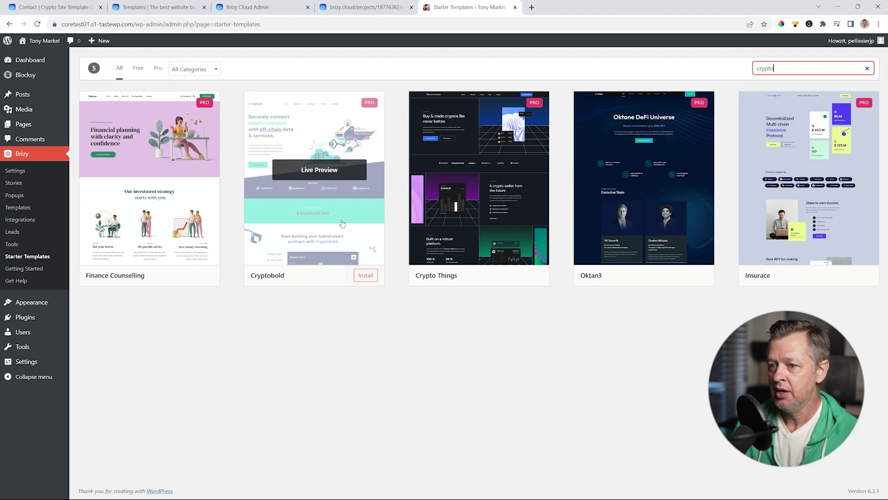
pyautogui.moveTo(488, 202)
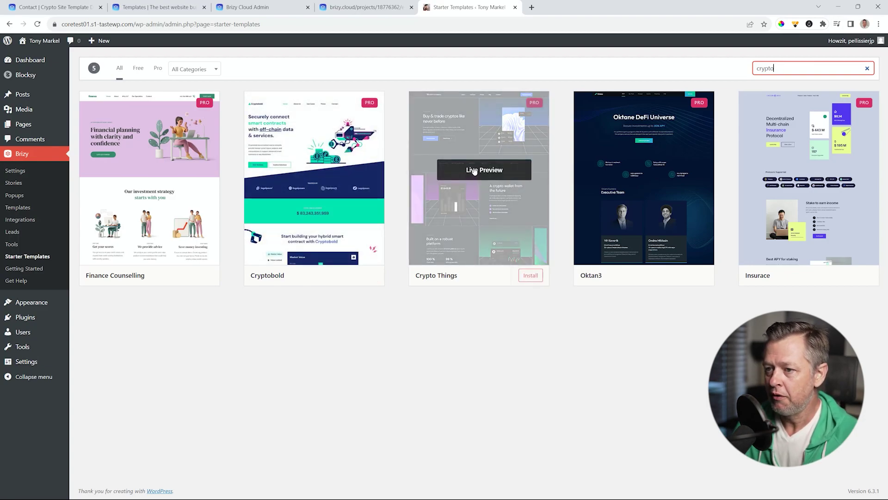
# Install Crypto Things with existing content deleted, dismiss the success message, and visit the site
pyautogui.click(530, 276)
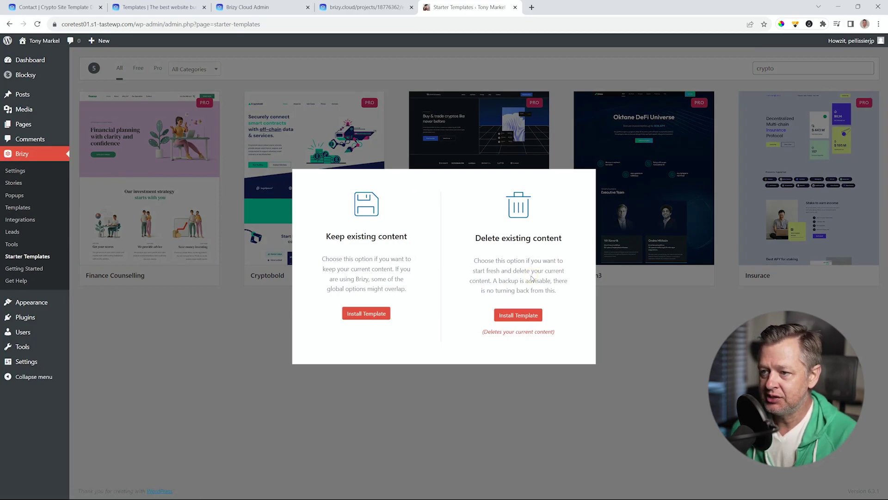
pyautogui.click(527, 315)
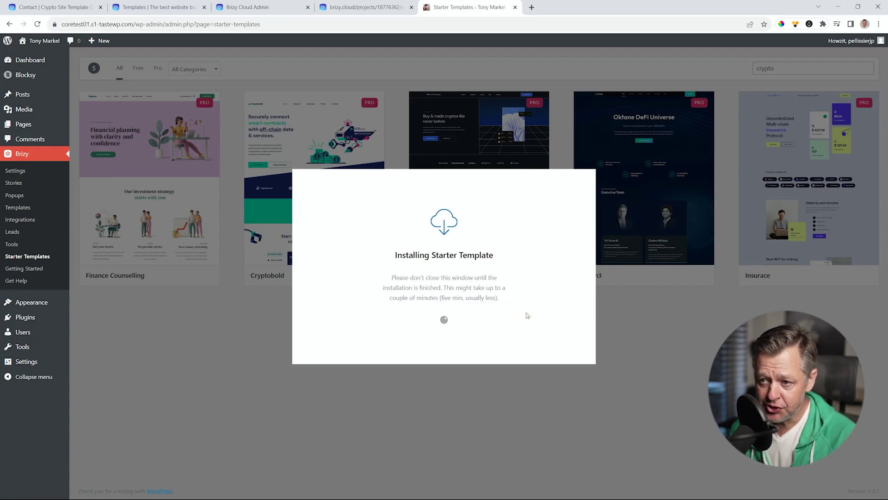
pyautogui.click(450, 320)
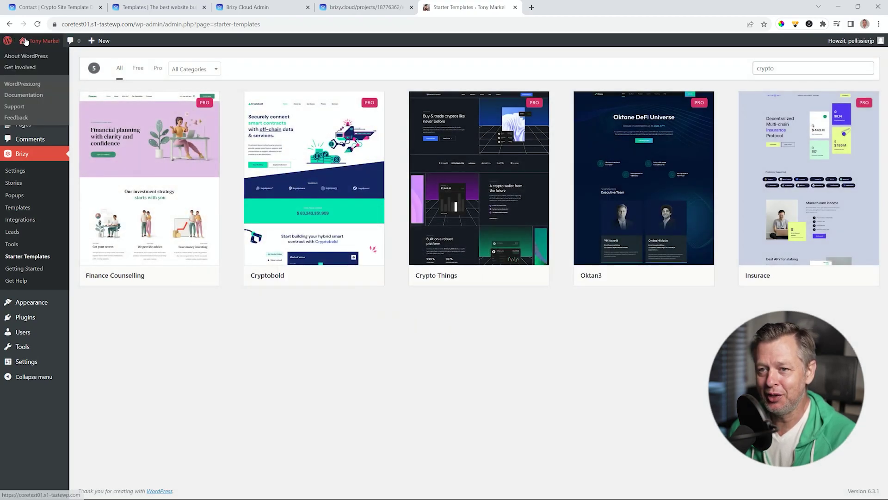
pyautogui.click(47, 42)
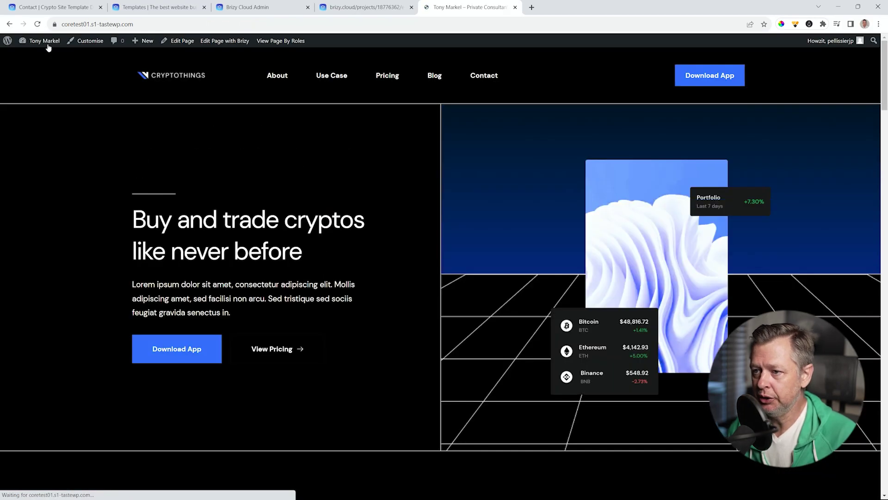
# Scroll the Crypto Things home page from hero to 'Try the future, download today', then back to top
pyautogui.scroll(-10, 259, 185)
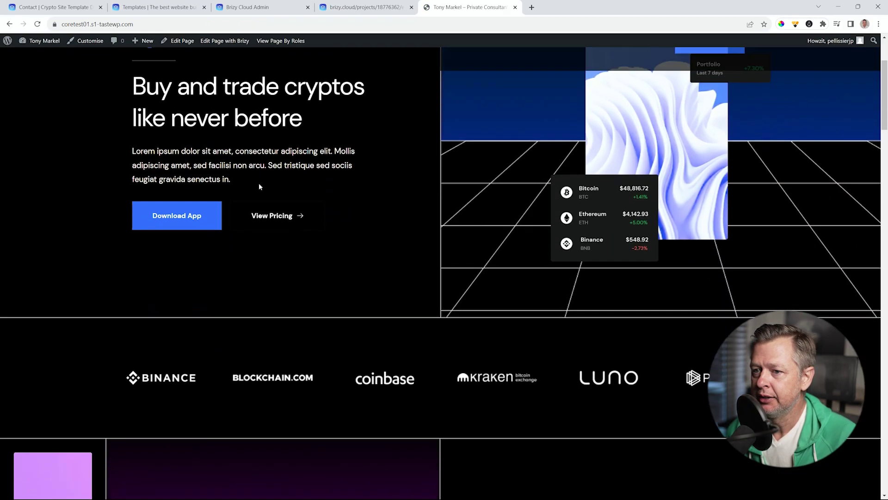
pyautogui.scroll(-15, 259, 183)
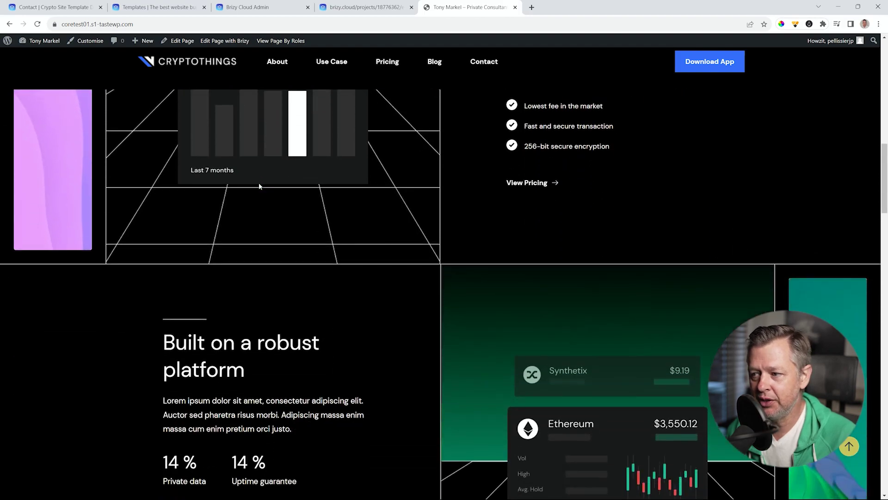
pyautogui.scroll(-15, 259, 184)
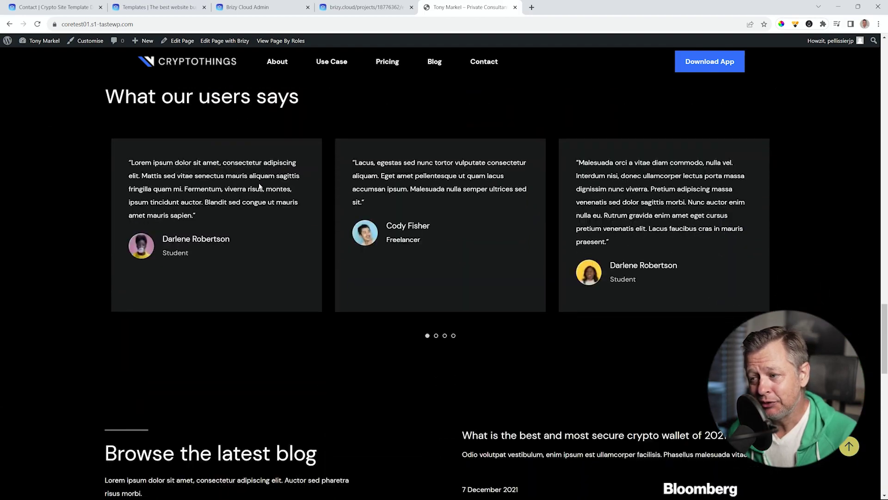
pyautogui.scroll(-8, 259, 186)
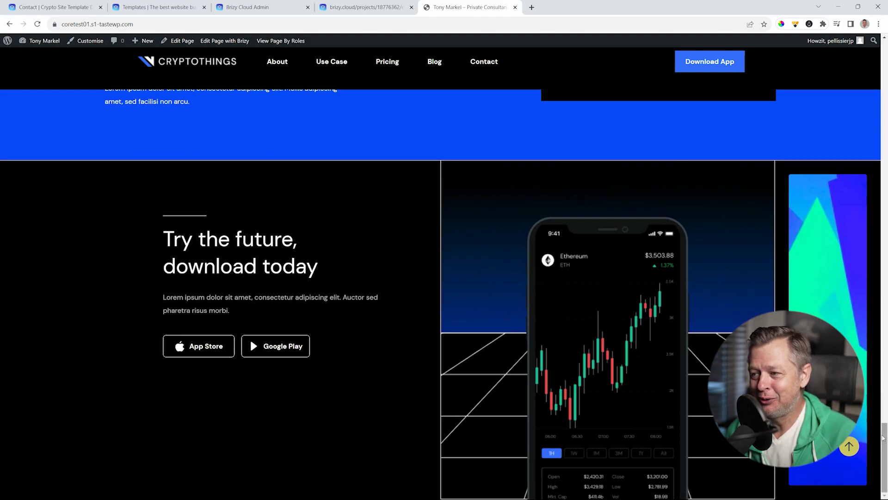
pyautogui.moveTo(884, 458); pyautogui.dragTo(885, 38)
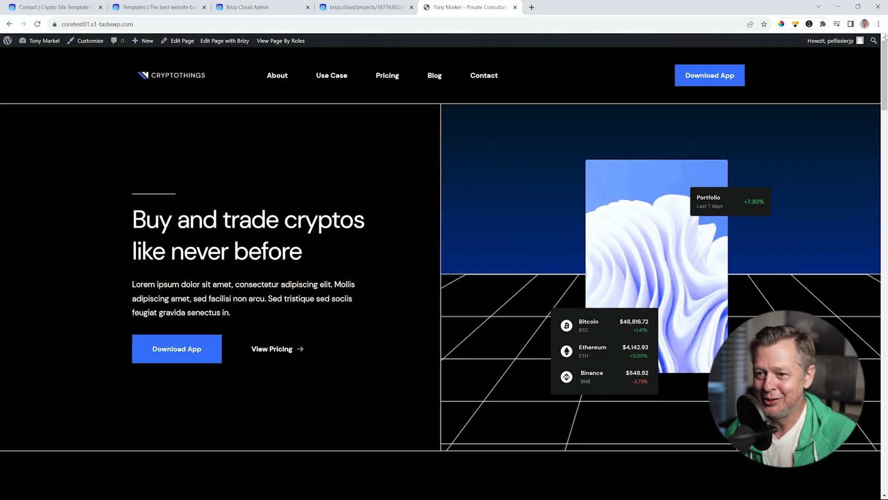